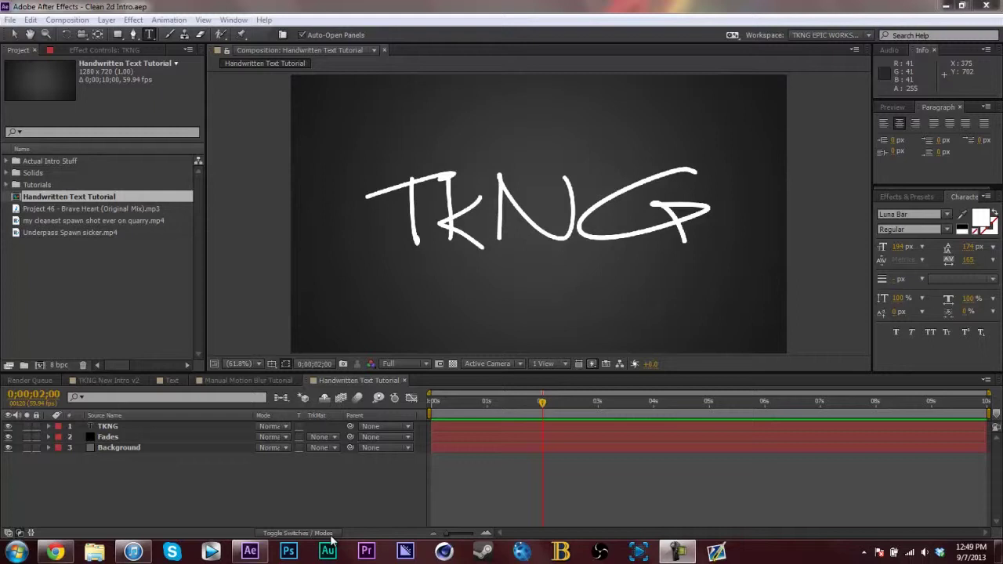
click(39, 427)
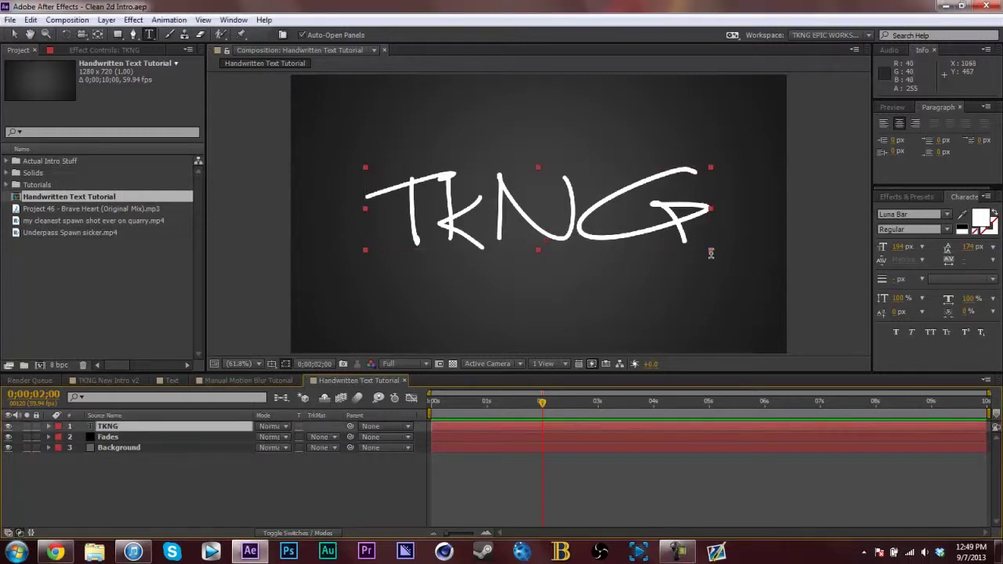
click(947, 215)
click(906, 224)
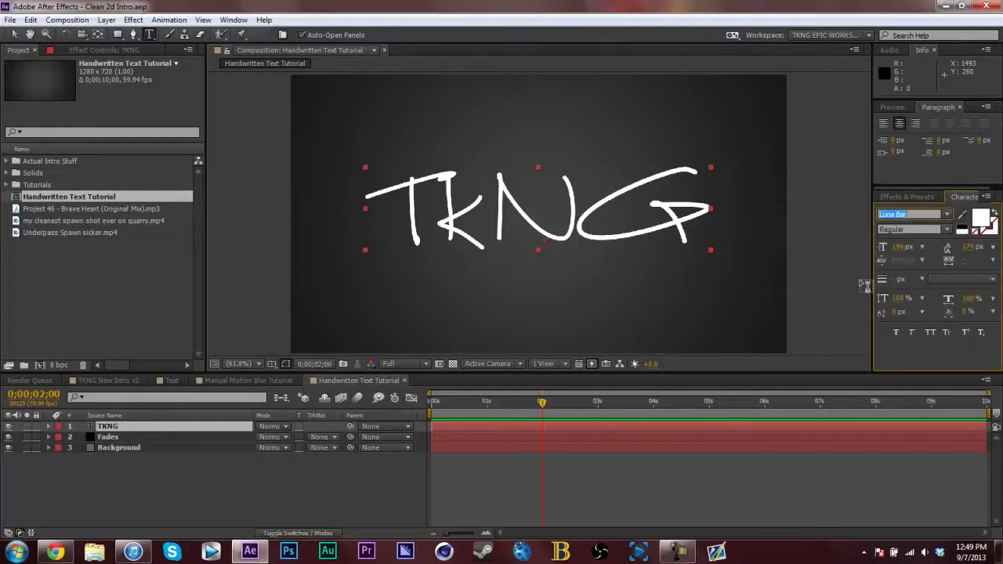
click(284, 481)
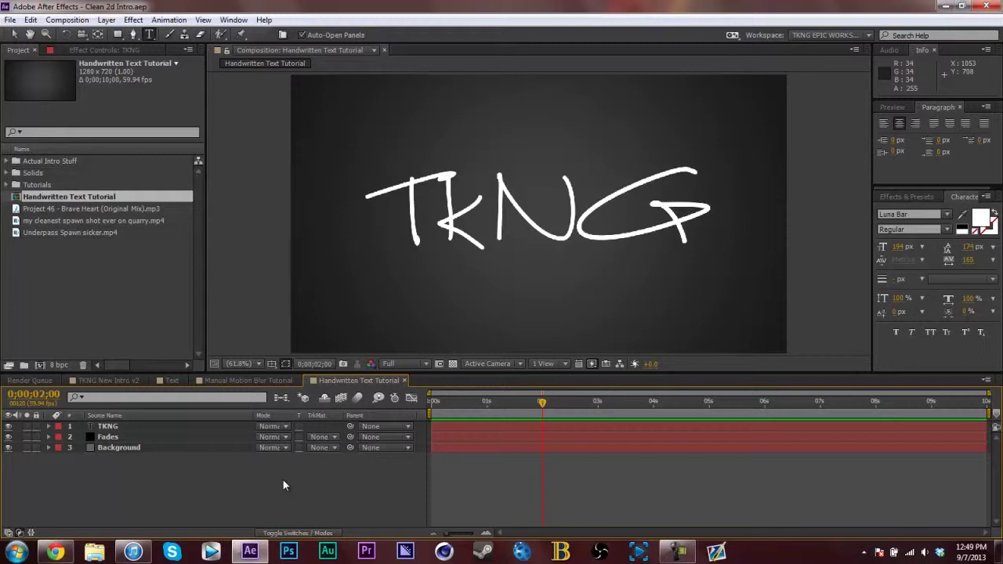
Step: Start a mask path on the TKNG layer with the Pen tool, tracing the T's crossbar from its outer end to the K
click(121, 427)
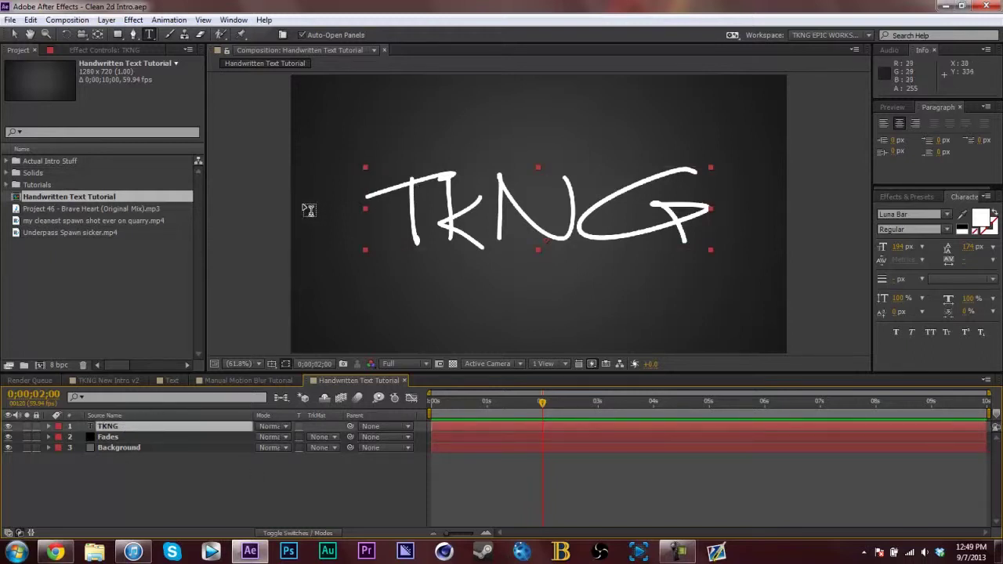
key(slash)
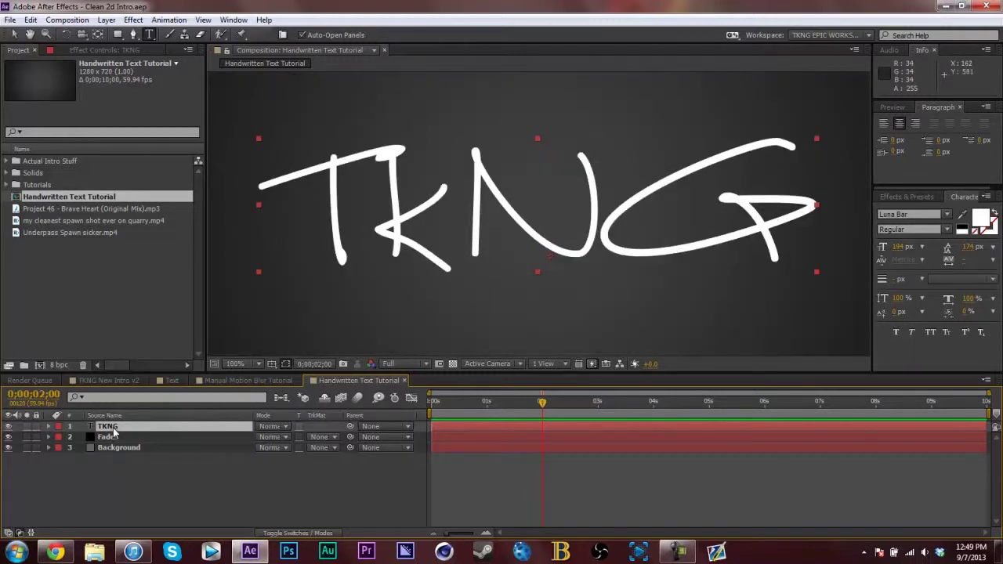
key(g)
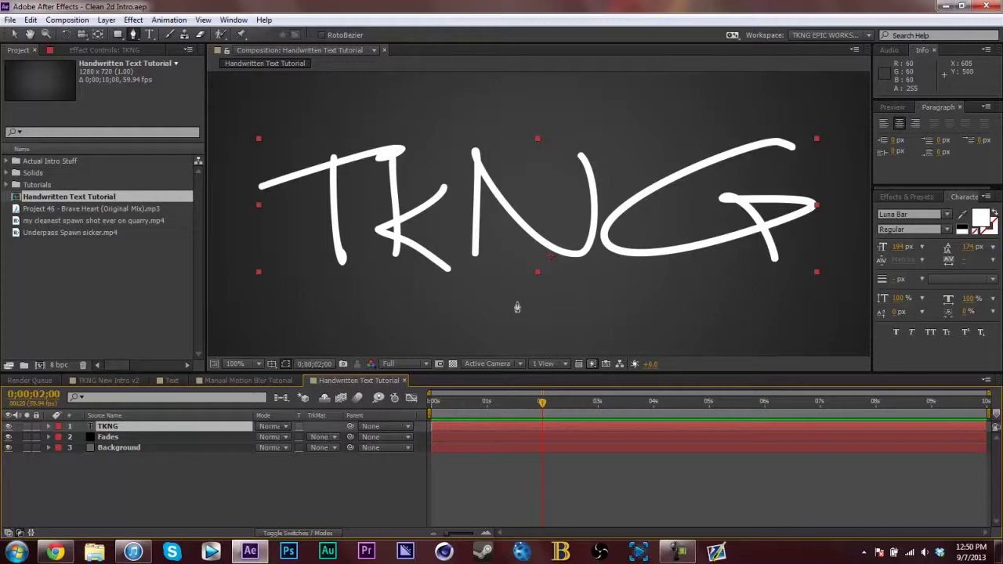
click(245, 190)
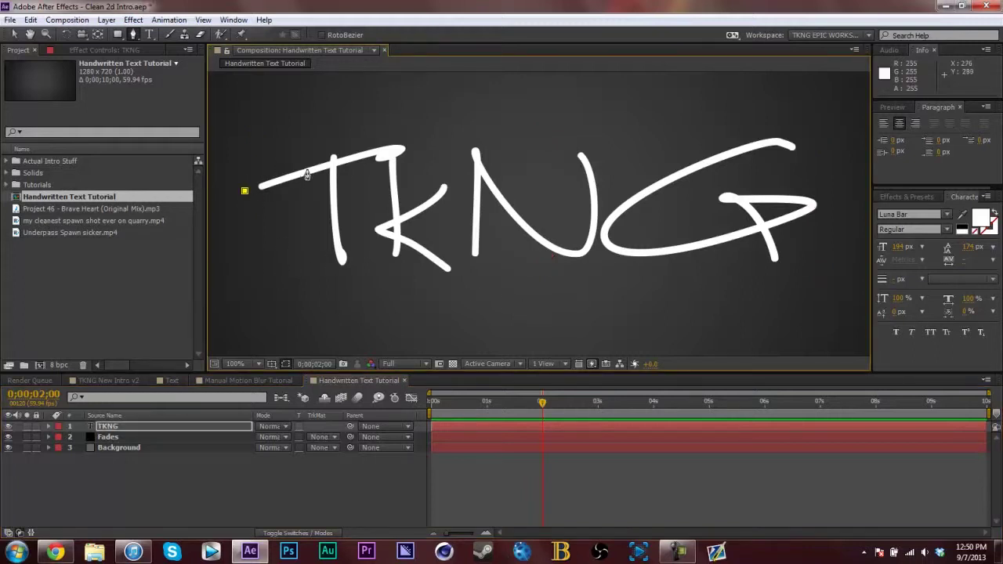
click(312, 169)
drag(395, 151, 381, 158)
Step: Route the mask path over the T from the crossbar's end back to just above its stem, keeping the detour close to the letter
click(397, 128)
click(359, 114)
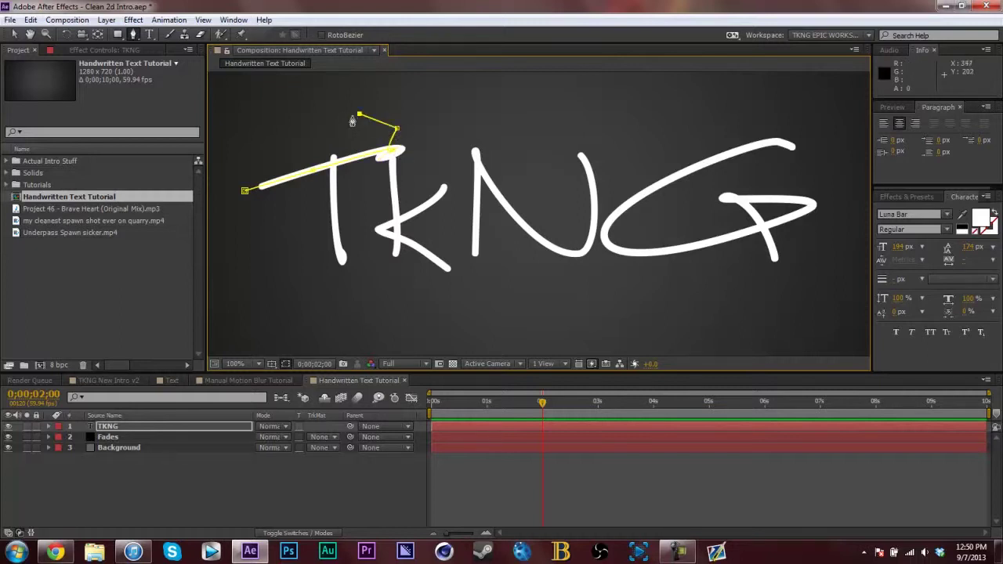
click(344, 116)
click(333, 143)
drag(344, 116, 380, 133)
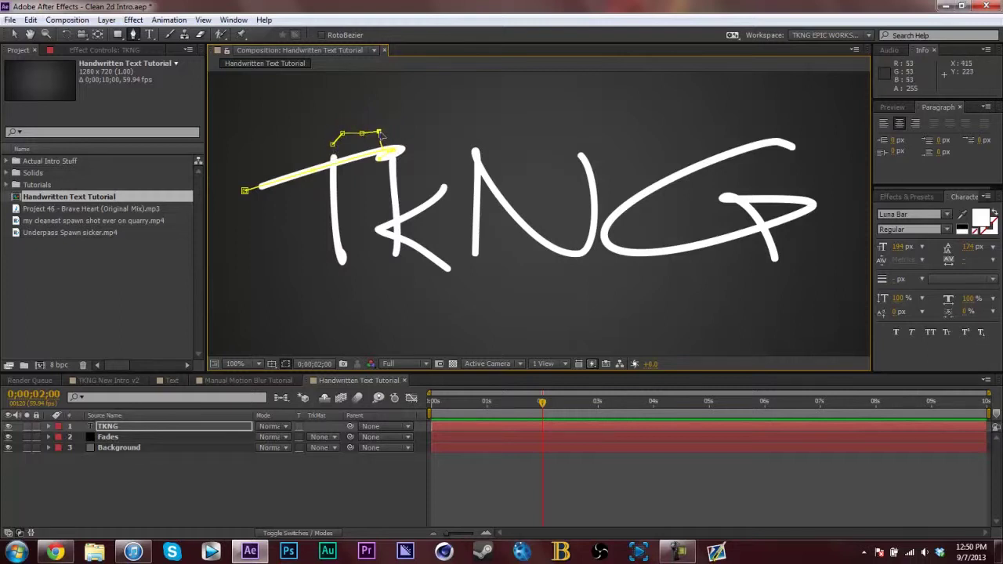
Step: Trace the T's stem downward and loop the mask path around the outside of the T to the top of the K's stem
drag(350, 270, 370, 281)
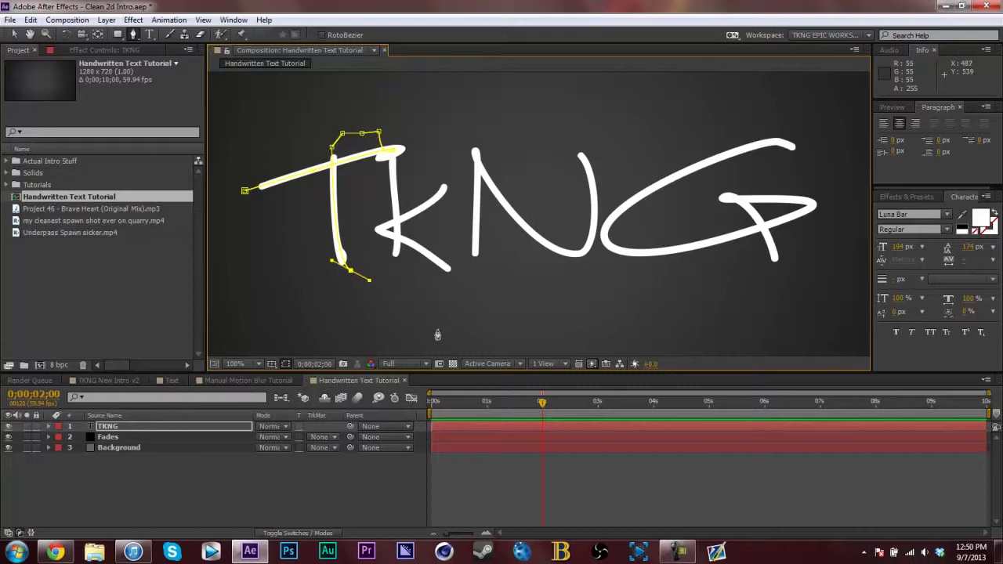
click(316, 280)
click(266, 278)
click(233, 204)
click(232, 142)
click(276, 115)
click(332, 103)
click(394, 101)
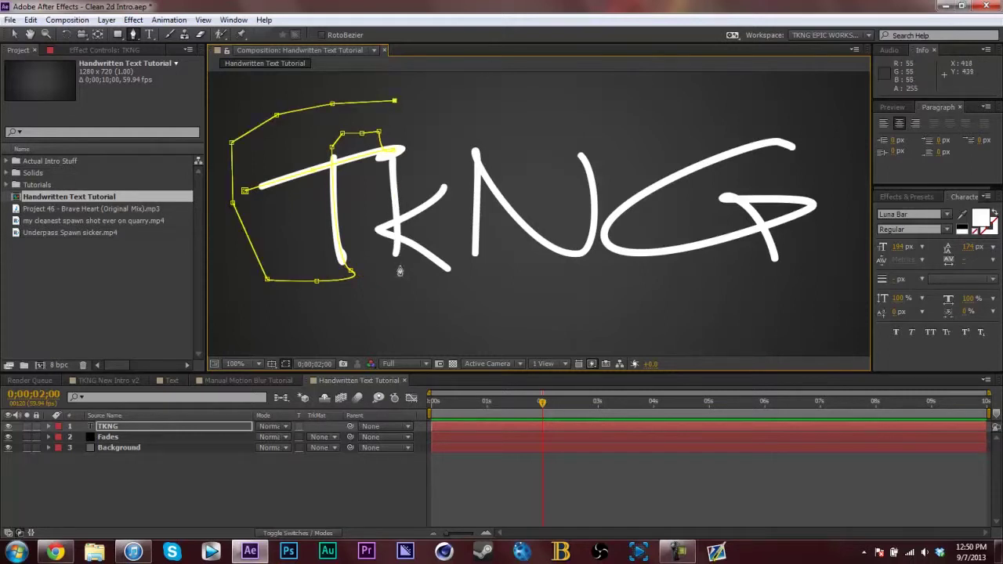
click(393, 128)
drag(394, 101, 393, 155)
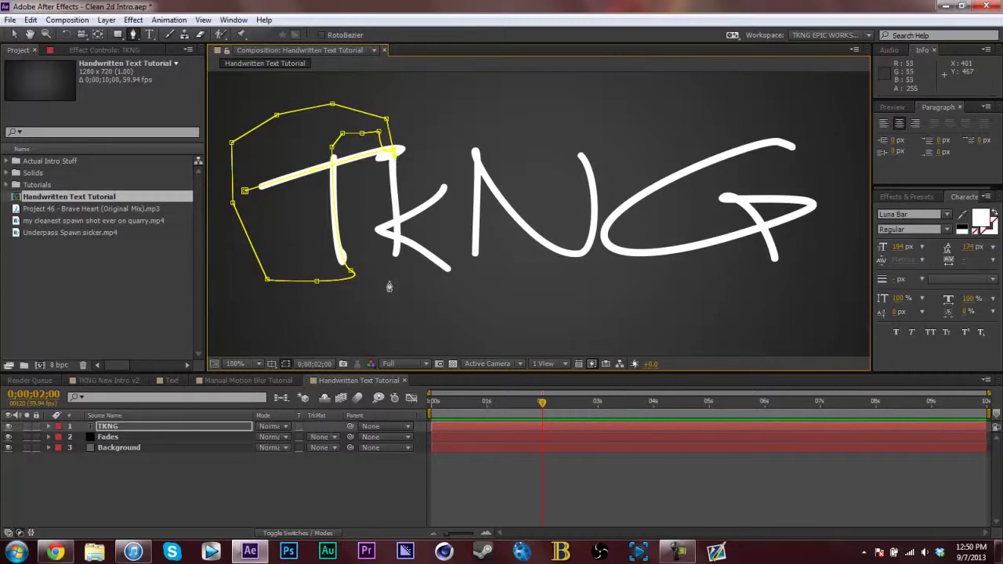
Step: Trace the K's stem downward and loop the mask path back across the T and over toward the K's upper arm
drag(387, 281, 396, 207)
drag(389, 271, 387, 278)
click(308, 227)
click(280, 153)
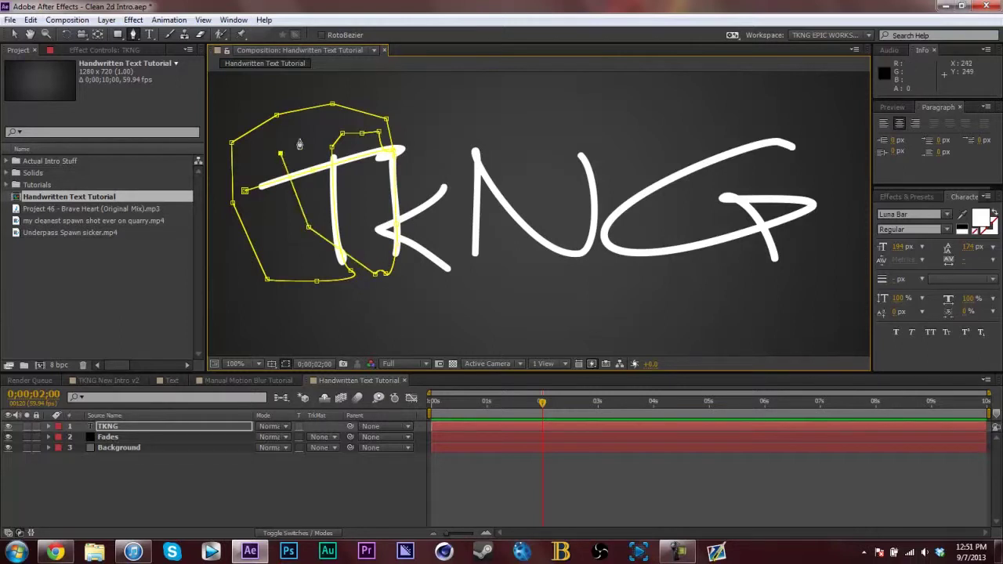
click(400, 98)
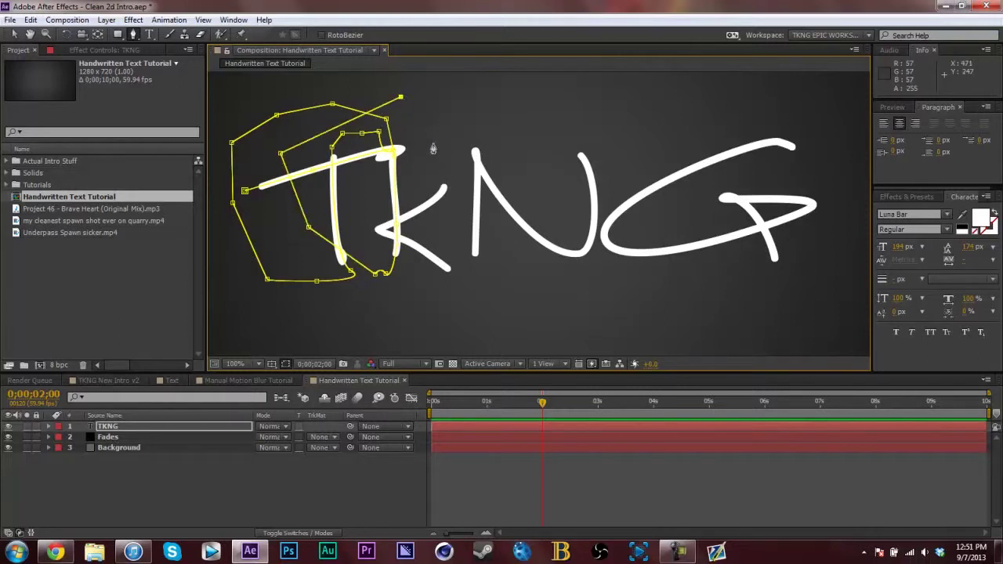
click(432, 142)
click(442, 163)
click(455, 175)
Step: Trace the K's upper arm inward and its lower leg outward, adjusting the path points to follow the strokes
scroll(458, 184, up, 1)
drag(477, 220, 488, 145)
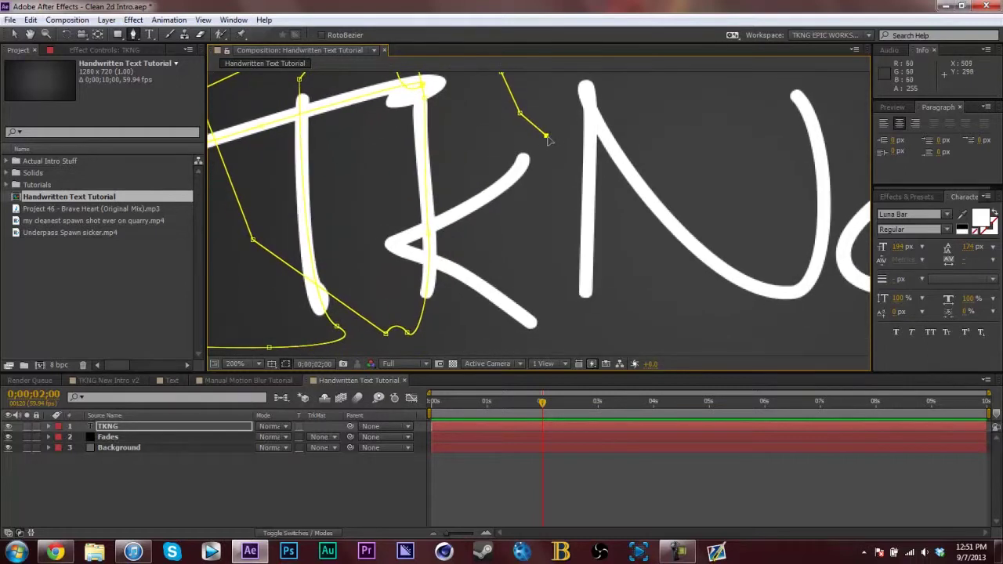
drag(546, 133, 524, 144)
click(509, 179)
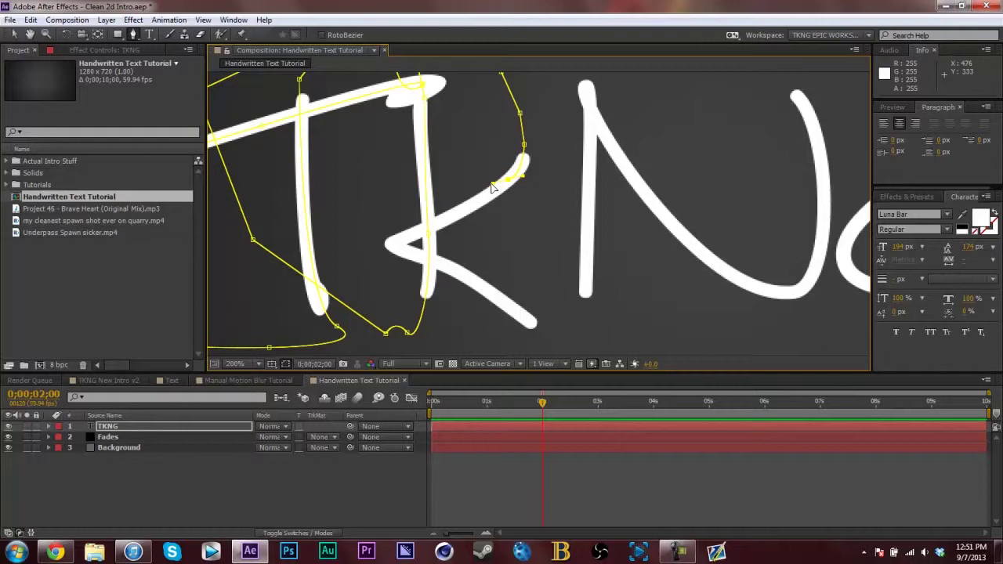
click(491, 185)
drag(507, 180, 486, 196)
drag(525, 145, 529, 148)
click(395, 245)
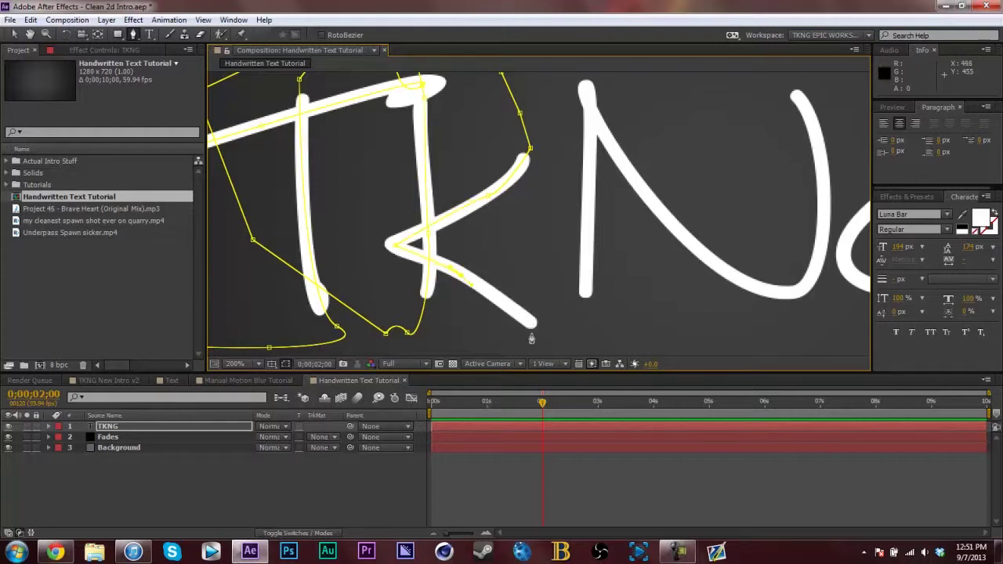
drag(558, 338, 570, 350)
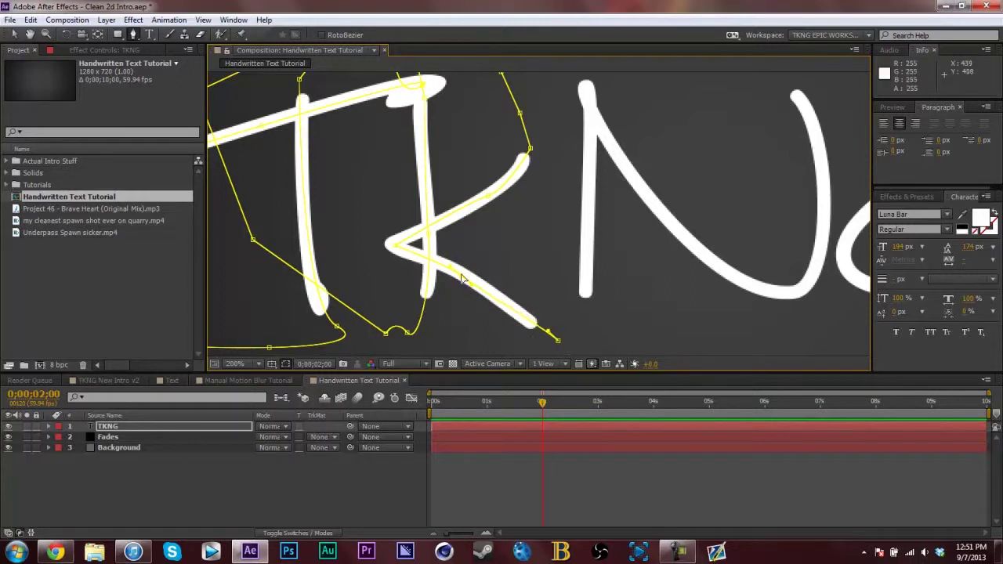
mouse_move(557, 341)
mouse_down()
mouse_move(544, 321)
mouse_move(546, 345)
mouse_up()
Step: Extend the mask path from the K's leg to below the N and trace the N's first stem up to its peak
key(comma)
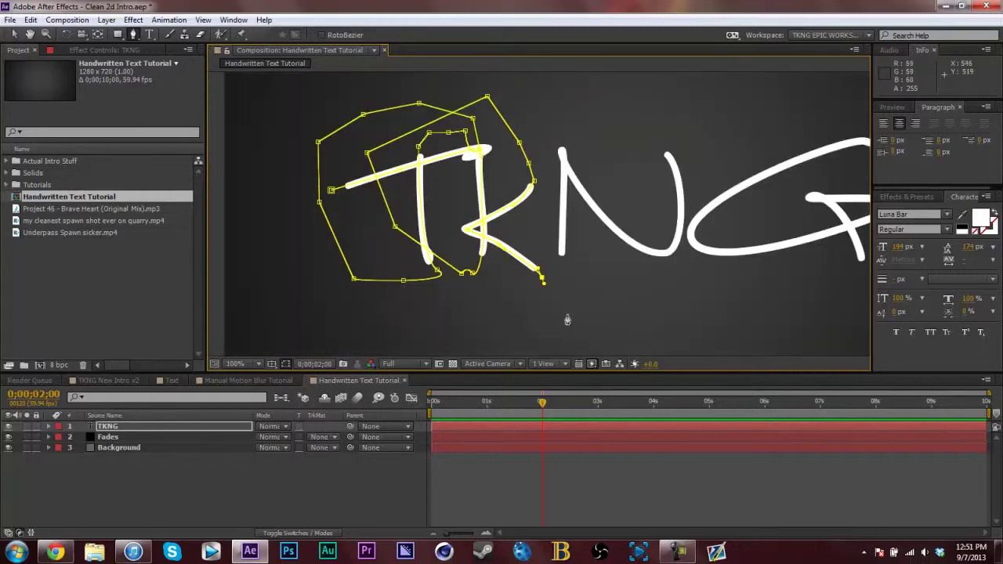
scroll(561, 282, up, 1)
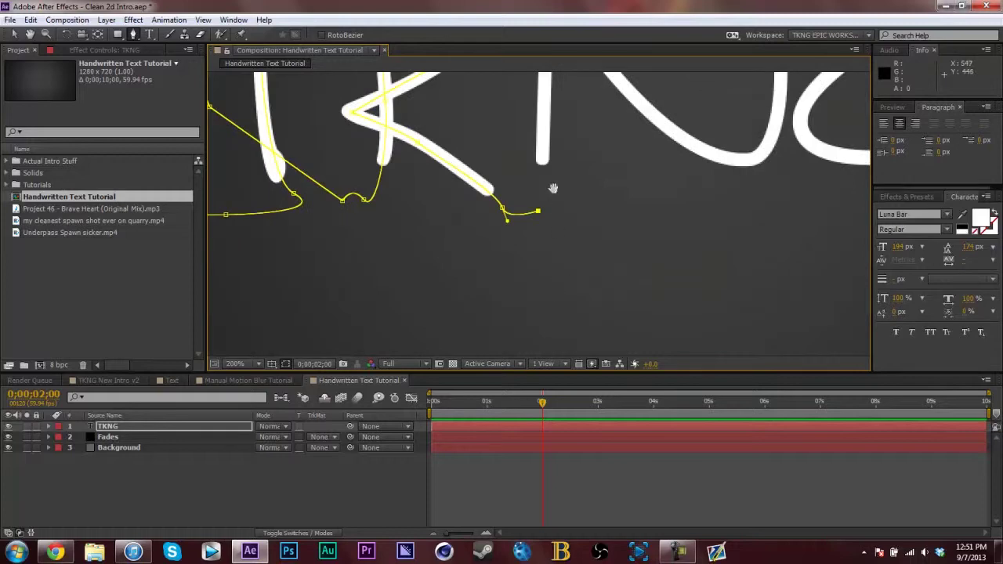
drag(552, 188, 543, 354)
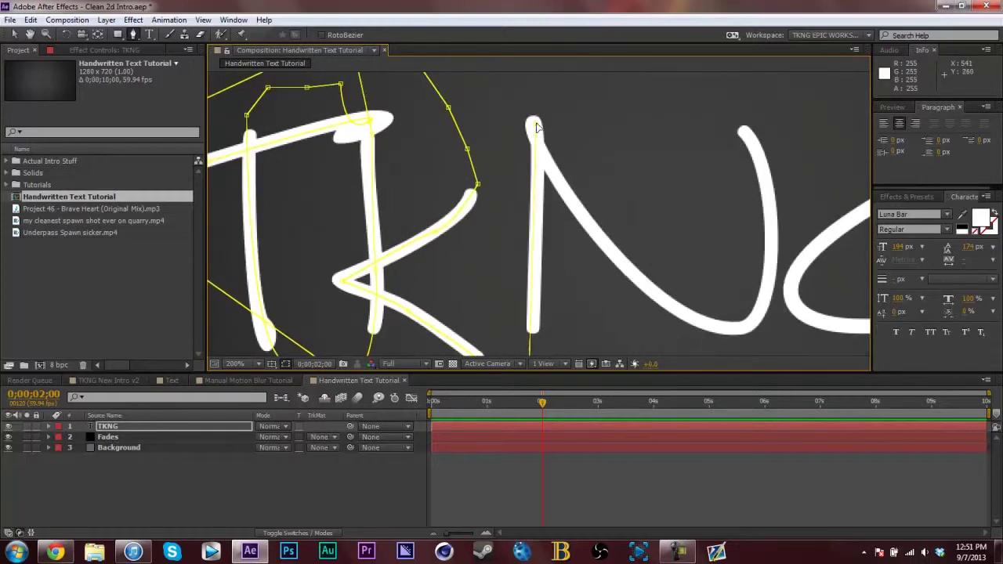
scroll(559, 256, down, 1)
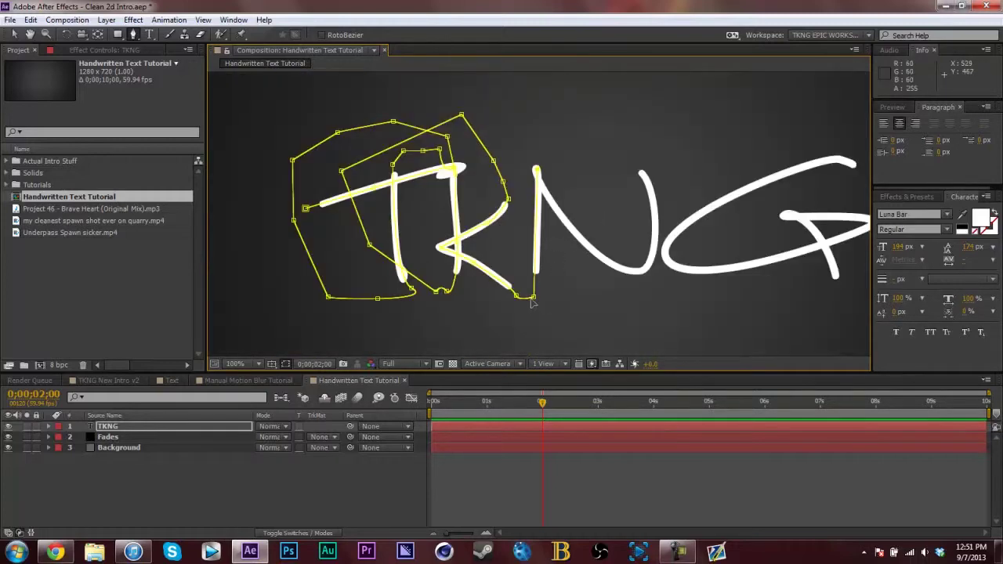
scroll(541, 228, up, 1)
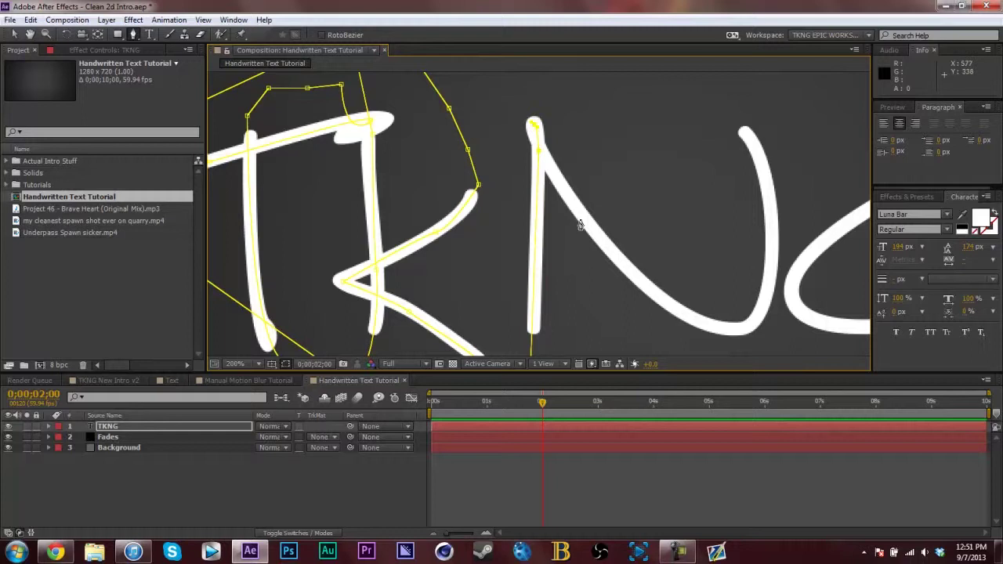
Step: Trace the N's diagonal and curved final stroke with curve points, ending just beyond the upper tip
mouse_move(671, 307)
mouse_down()
mouse_move(704, 291)
mouse_move(709, 301)
mouse_move(701, 321)
mouse_move(686, 323)
mouse_move(660, 306)
mouse_up()
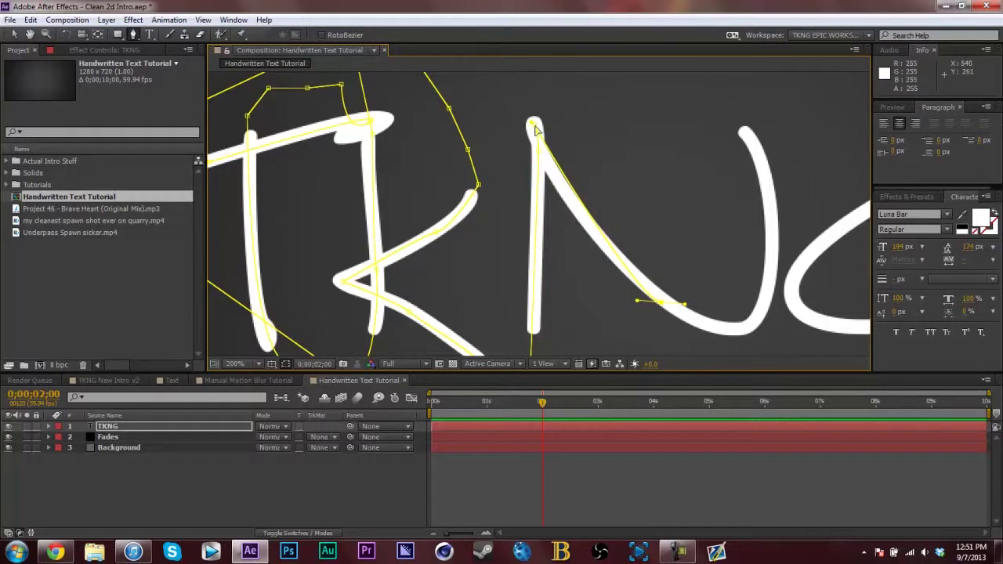
drag(536, 125, 538, 134)
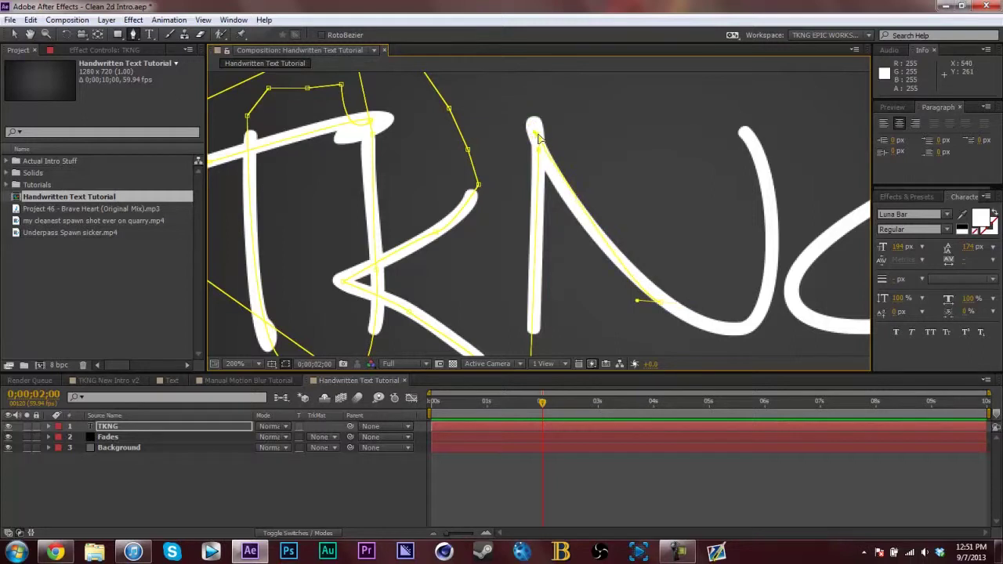
drag(552, 167, 571, 222)
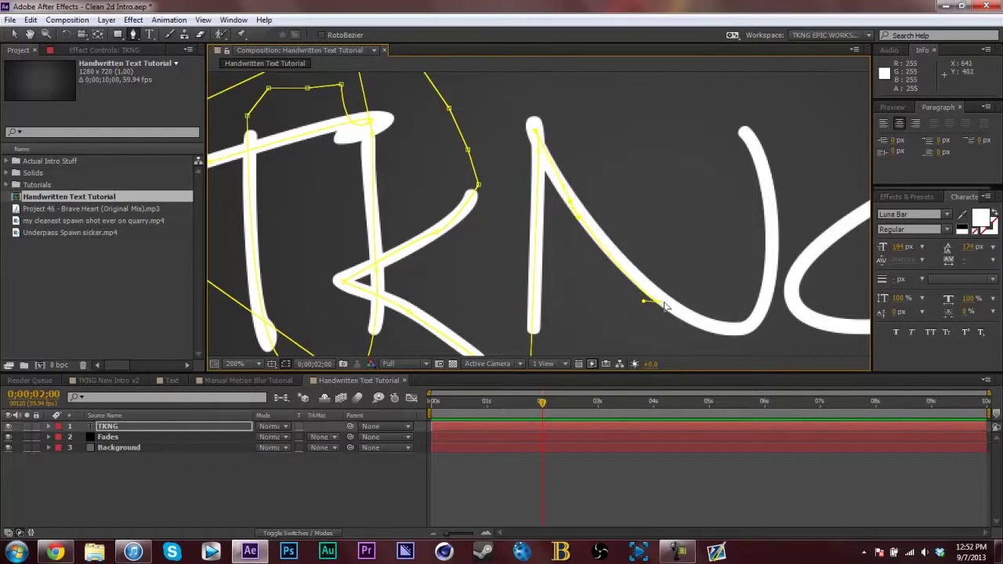
drag(662, 309, 705, 327)
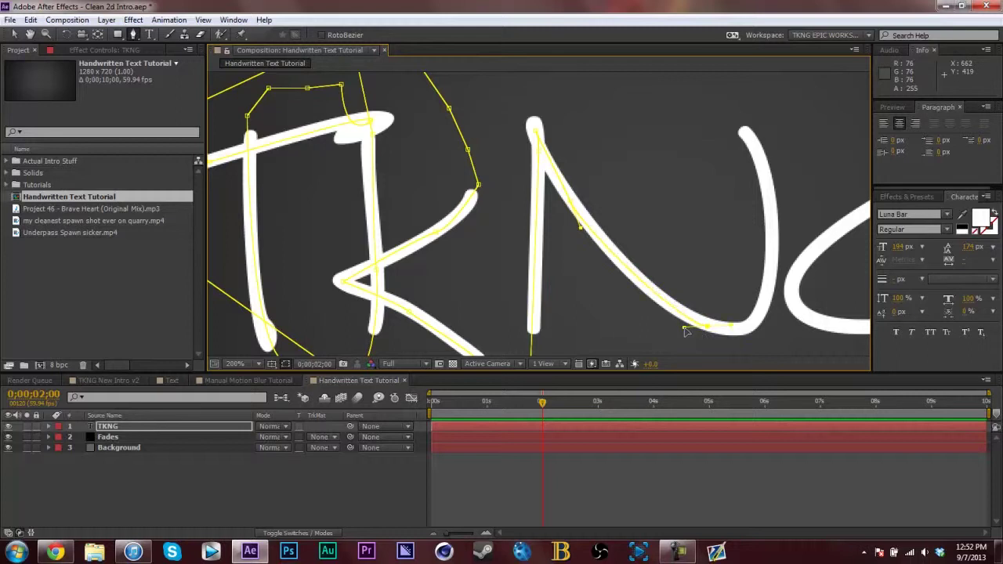
drag(767, 277, 769, 214)
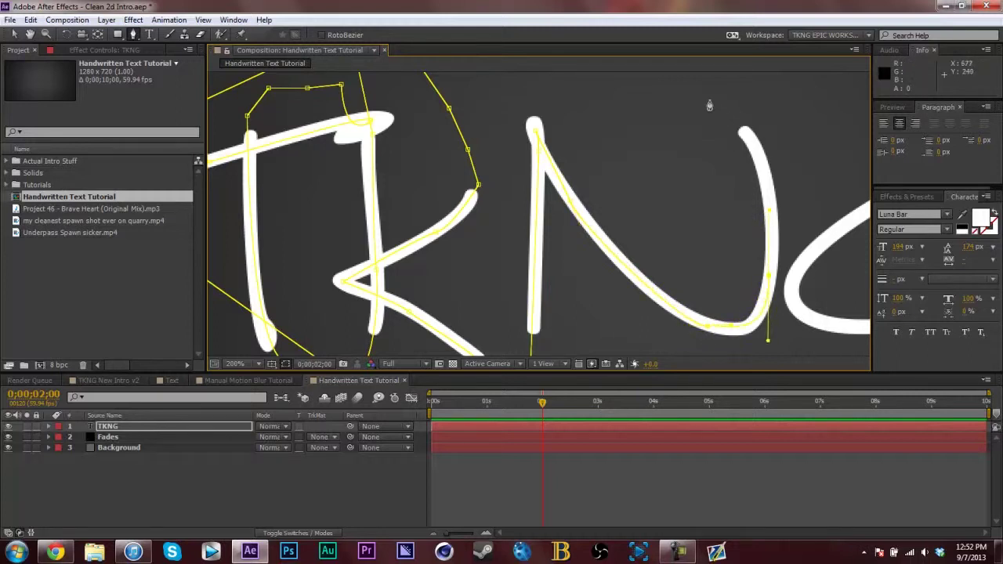
mouse_move(705, 102)
mouse_down()
mouse_move(638, 117)
mouse_move(665, 116)
mouse_move(654, 104)
mouse_move(667, 94)
mouse_move(724, 108)
mouse_up()
drag(704, 142, 522, 242)
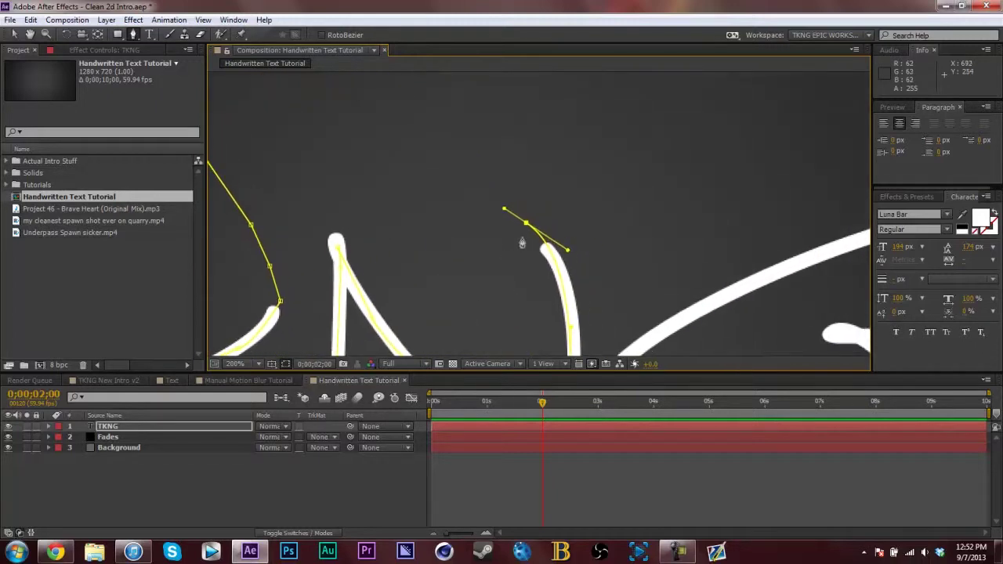
Step: Route the mask path from the N's tip over the top of the G and around to the G's starting end
scroll(667, 185, down, 1)
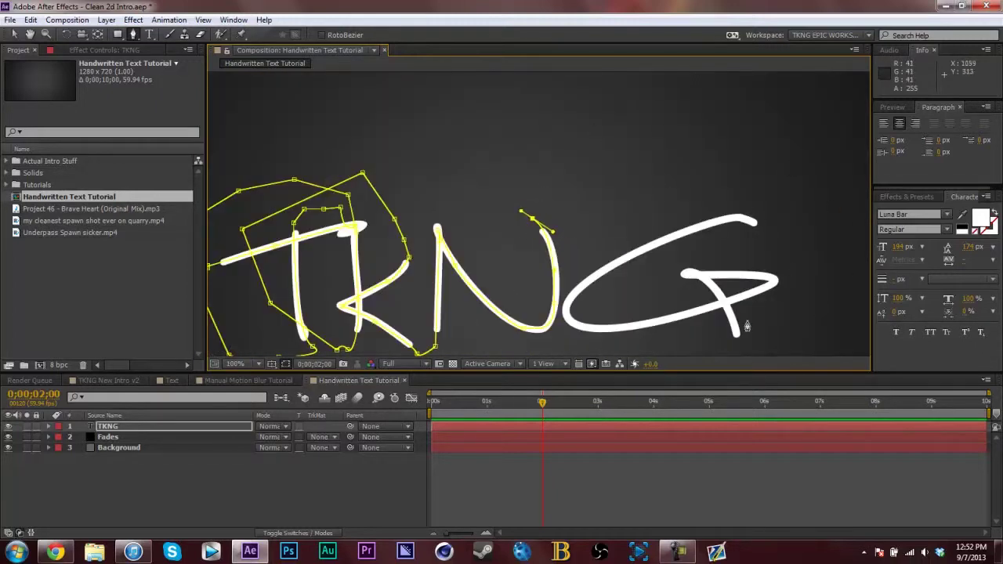
scroll(662, 232, up, 2)
click(398, 130)
click(634, 109)
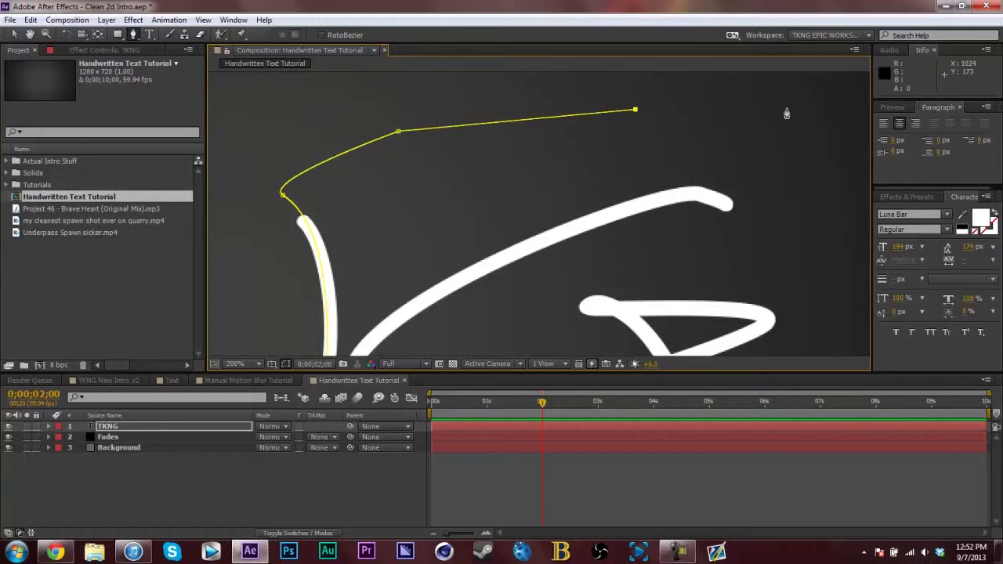
click(797, 110)
click(831, 159)
click(815, 235)
click(743, 217)
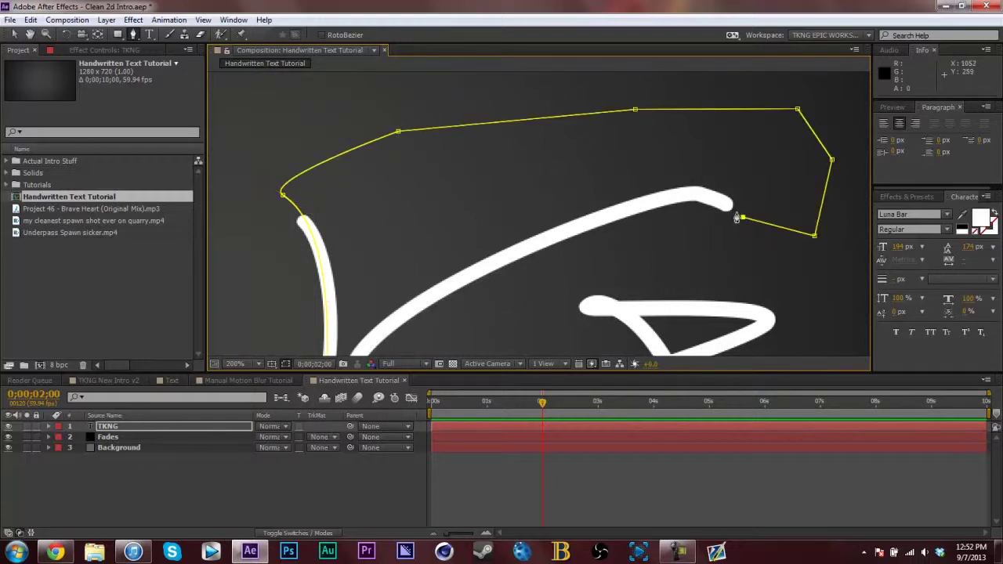
Step: Trace the G's large curve from its upper end, around the outer bend and along the underside, using curve points
mouse_move(697, 195)
mouse_down()
mouse_move(675, 202)
mouse_move(686, 199)
mouse_up()
drag(537, 297, 597, 230)
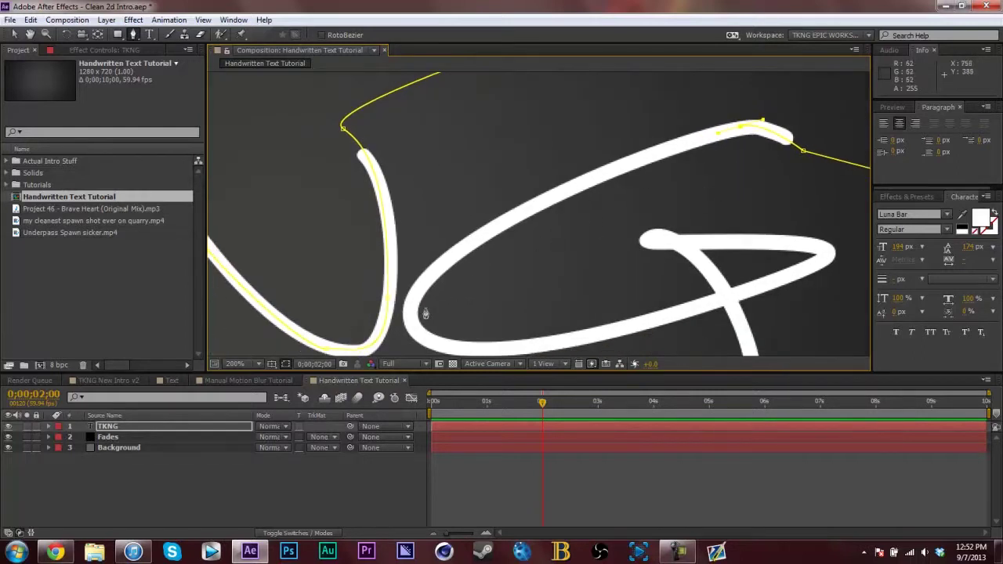
mouse_move(417, 316)
mouse_down()
mouse_move(439, 342)
mouse_move(425, 341)
mouse_move(401, 296)
mouse_move(440, 226)
mouse_up()
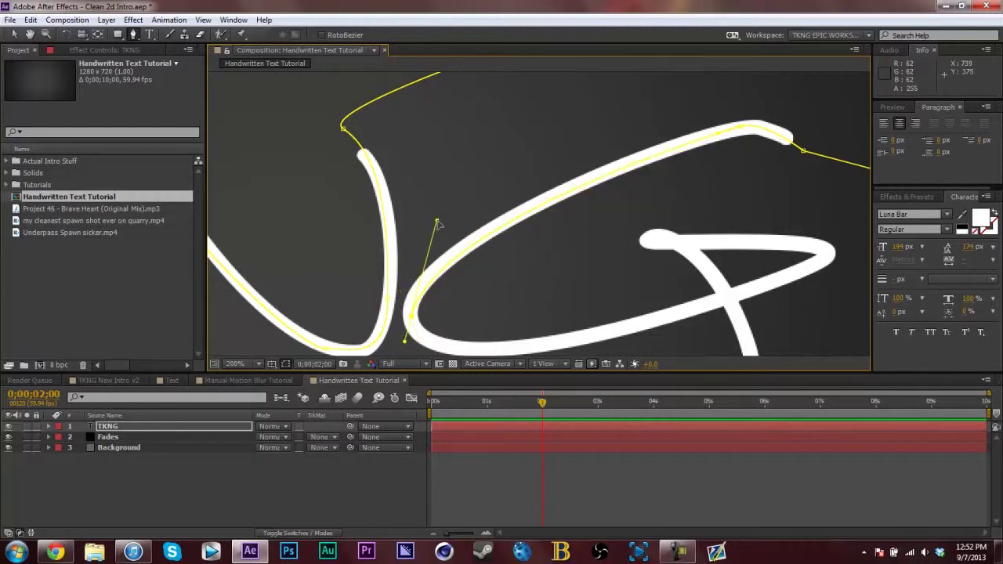
scroll(624, 258, down, 2)
mouse_move(553, 261)
mouse_down()
mouse_move(597, 239)
mouse_move(552, 254)
mouse_up()
drag(386, 257, 384, 269)
drag(510, 279, 561, 257)
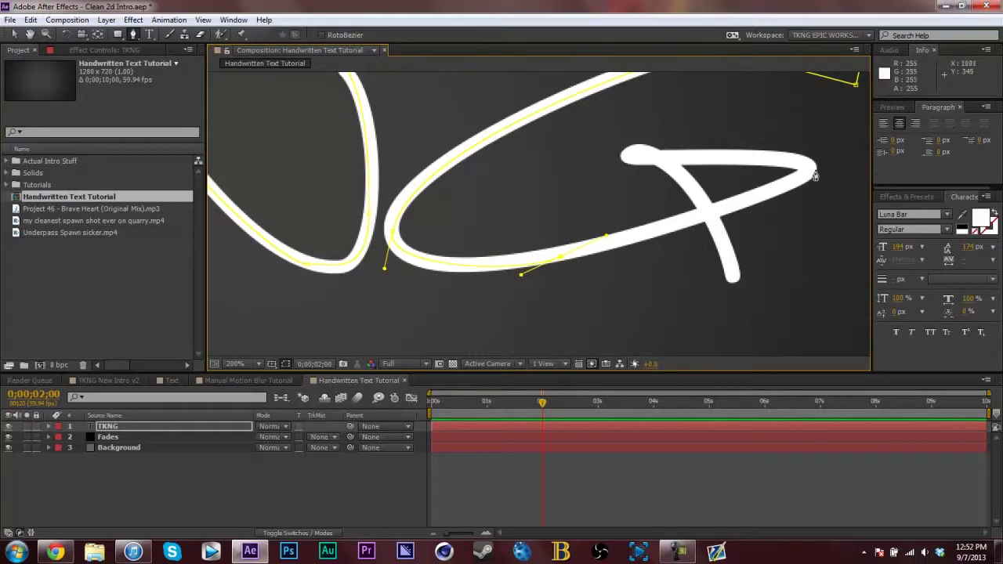
Step: Continue the mask path around the G's pointed tip, along its crossbar to the rounded end, and back to the start of the tail
drag(804, 166, 747, 144)
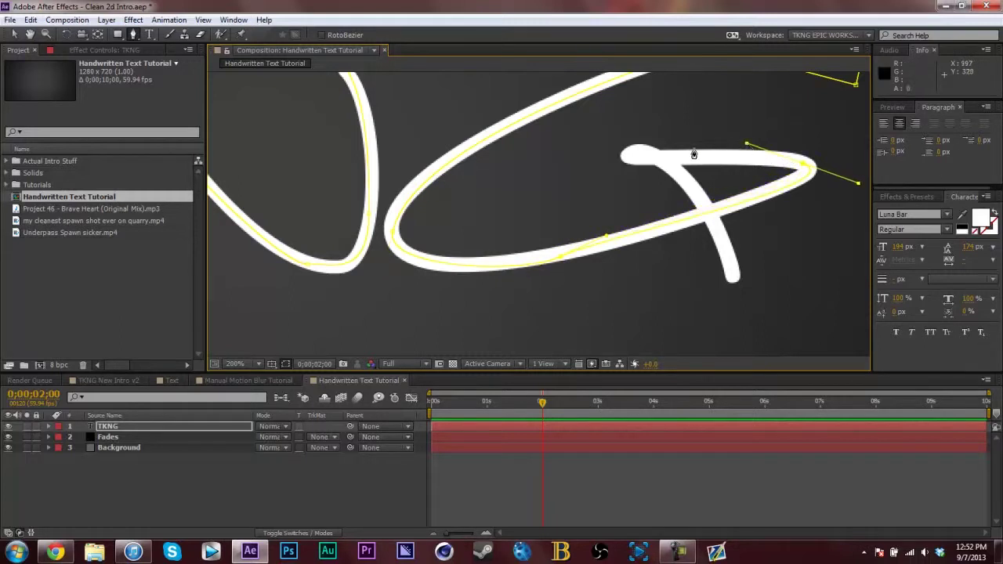
click(651, 159)
drag(645, 158, 641, 159)
click(671, 165)
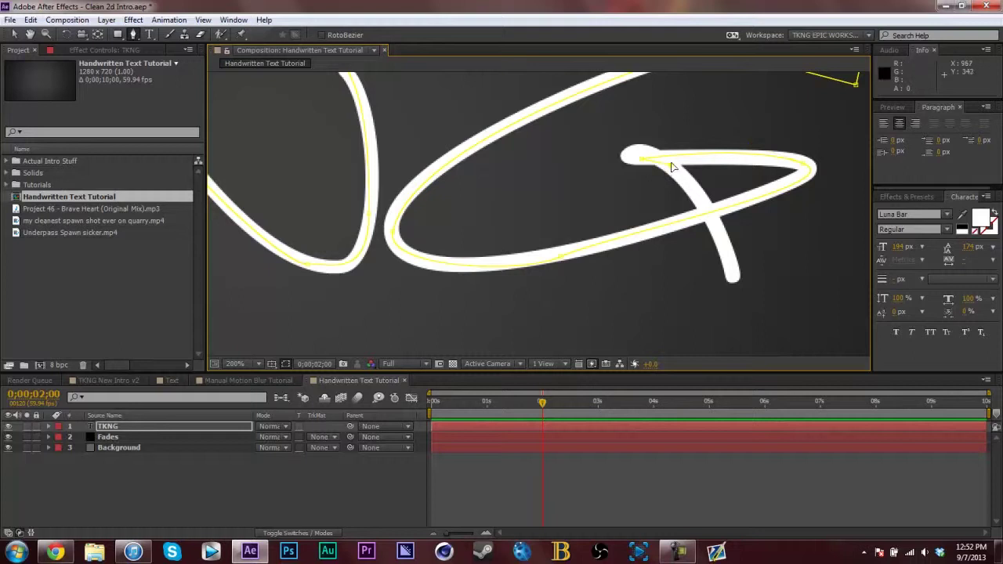
Step: Trace the G's tail downward with a curve point and end the mask path at a final point below the letter
drag(729, 292, 700, 325)
drag(729, 293, 727, 301)
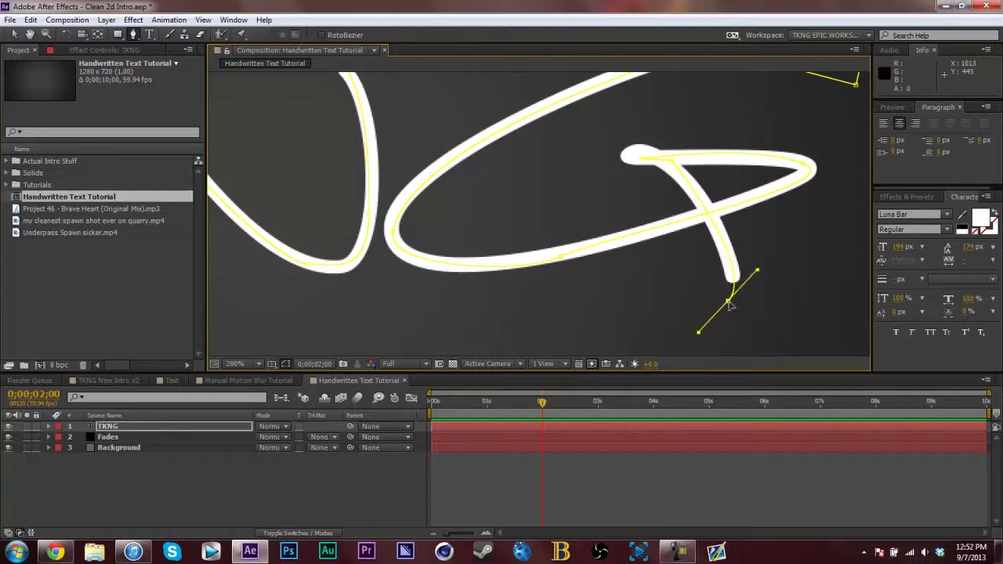
key(comma)
click(616, 291)
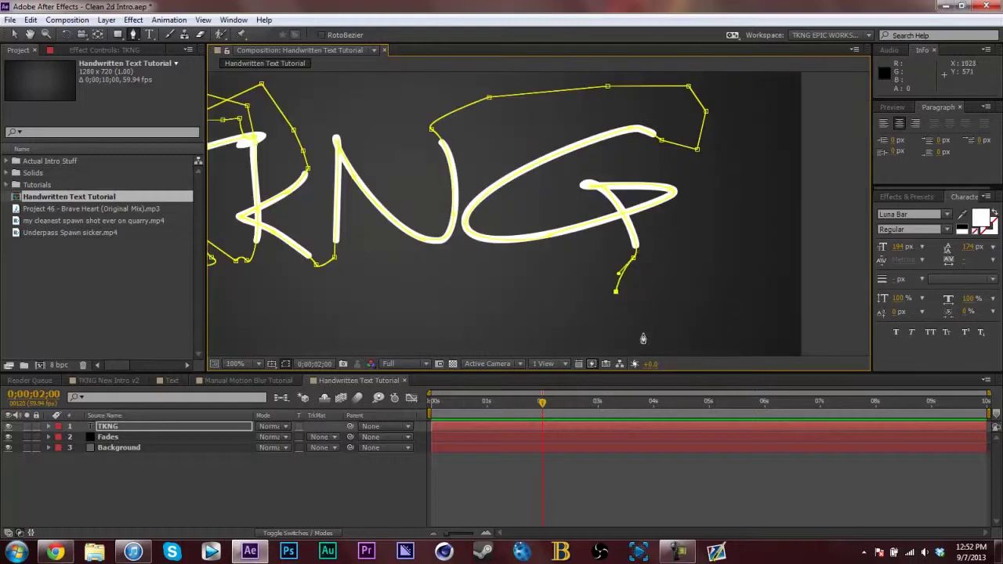
Step: Leave the finished mask path and reselect the TKNG layer with the Selection tool, bringing the whole word into view
right_click(445, 283)
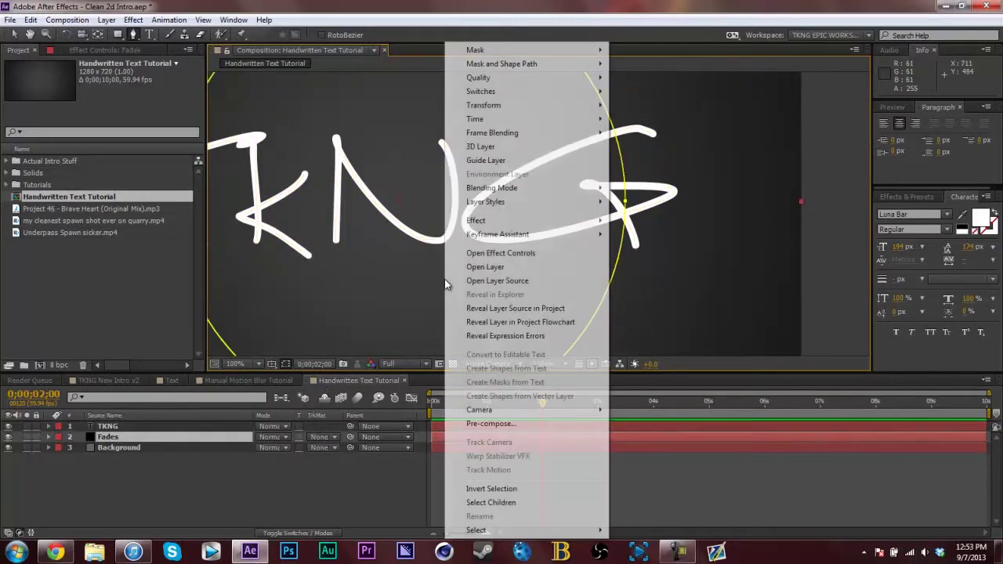
click(294, 496)
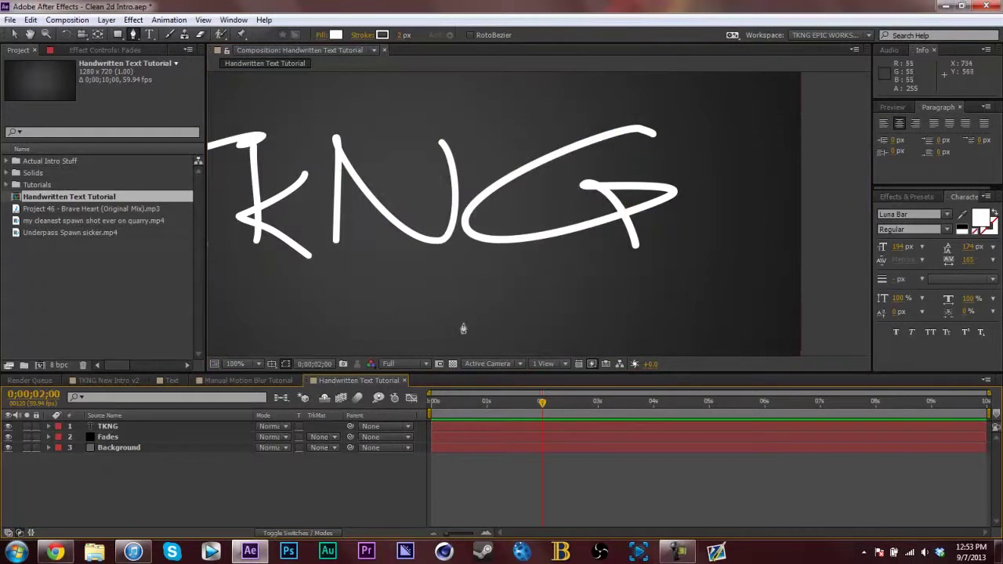
click(110, 426)
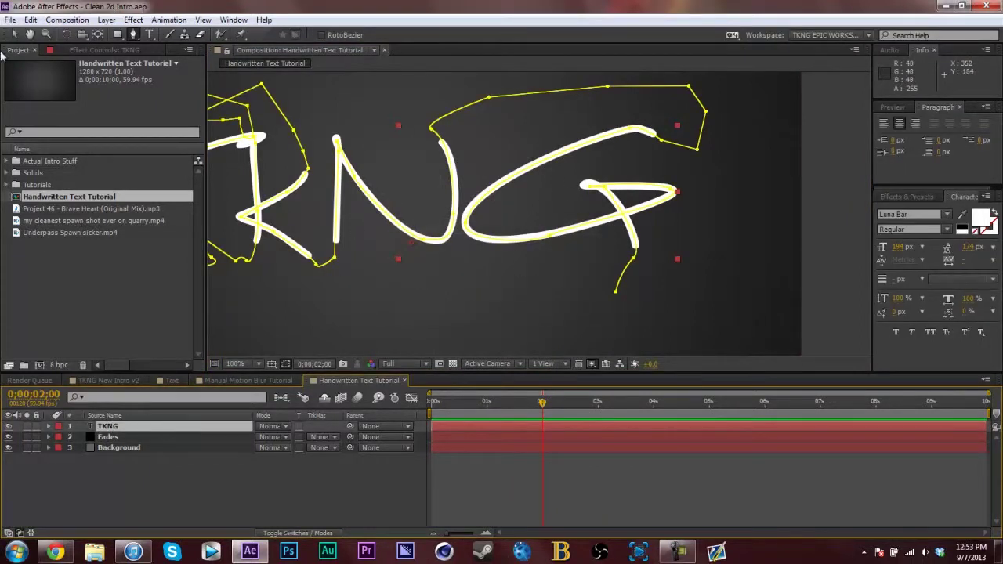
click(15, 35)
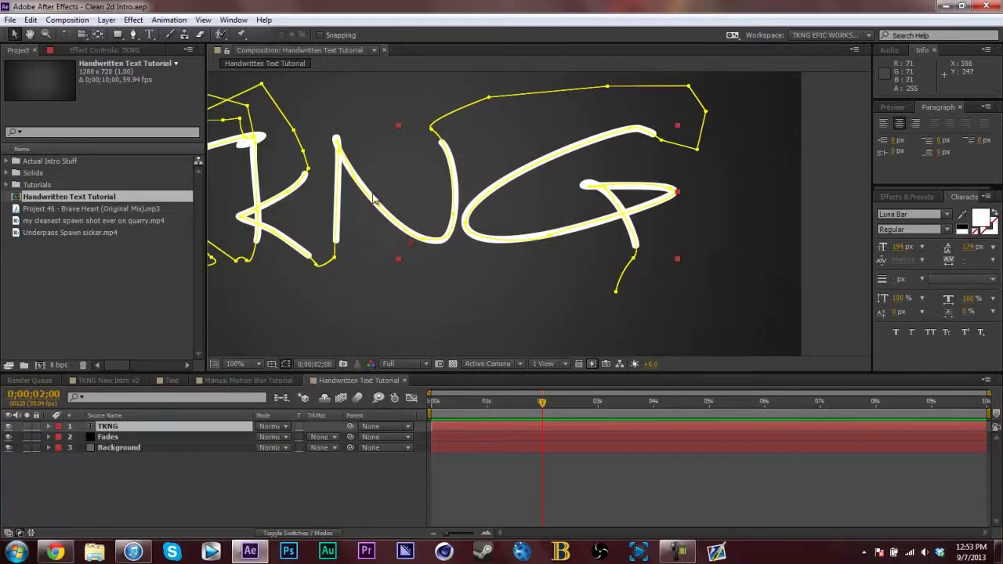
drag(374, 200, 510, 194)
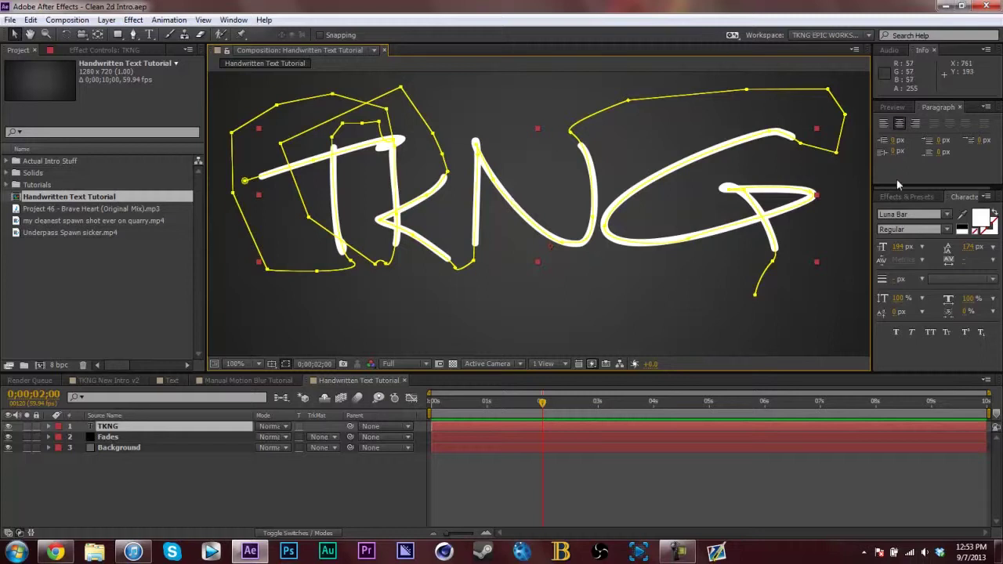
Step: Search the effects for "stroke" and apply the Generate Stroke effect to the TKNG layer
click(905, 196)
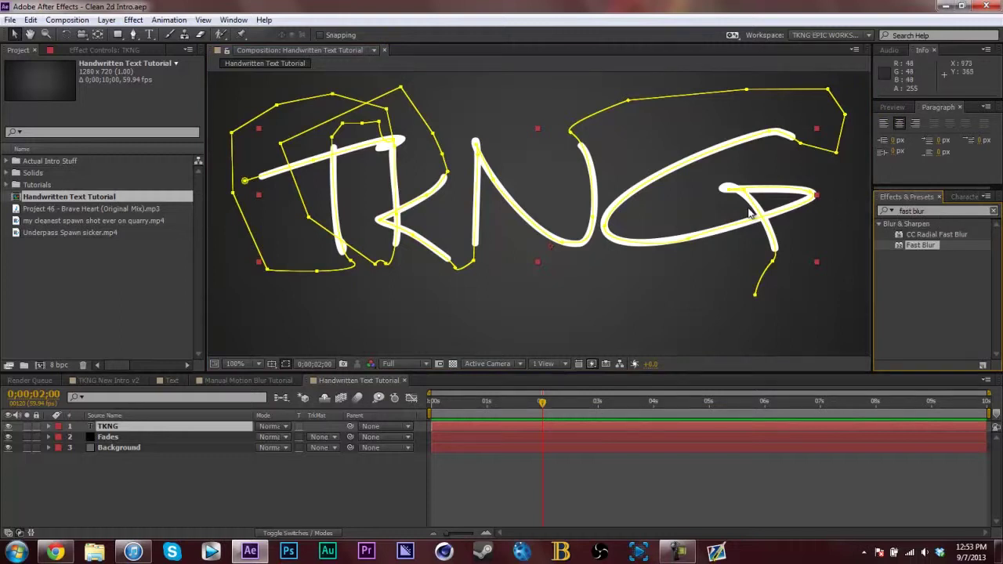
click(994, 210)
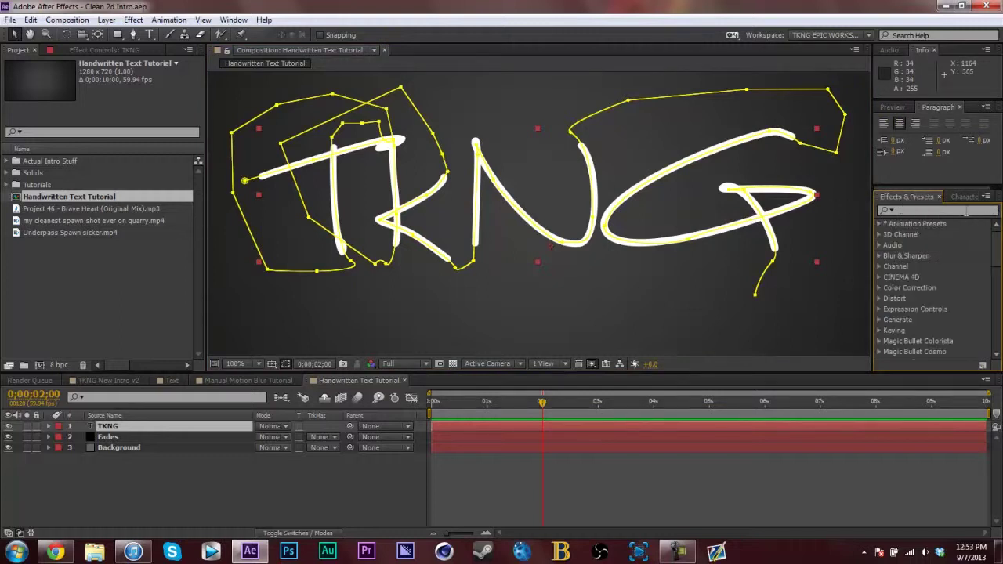
click(972, 211)
text(stroke)
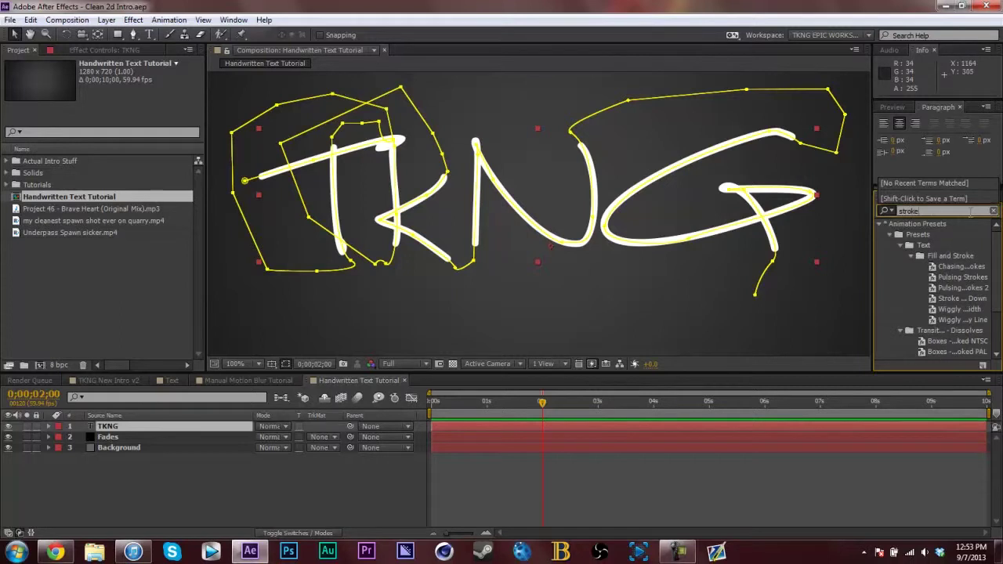
scroll(972, 357, down, 2)
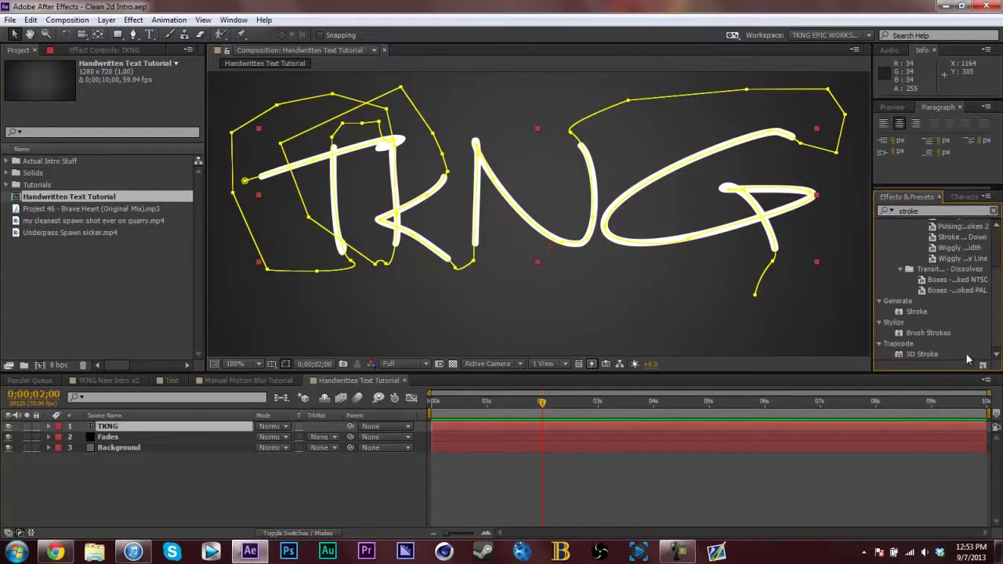
mouse_move(915, 312)
mouse_down()
mouse_move(638, 343)
mouse_move(133, 437)
mouse_move(133, 424)
mouse_up()
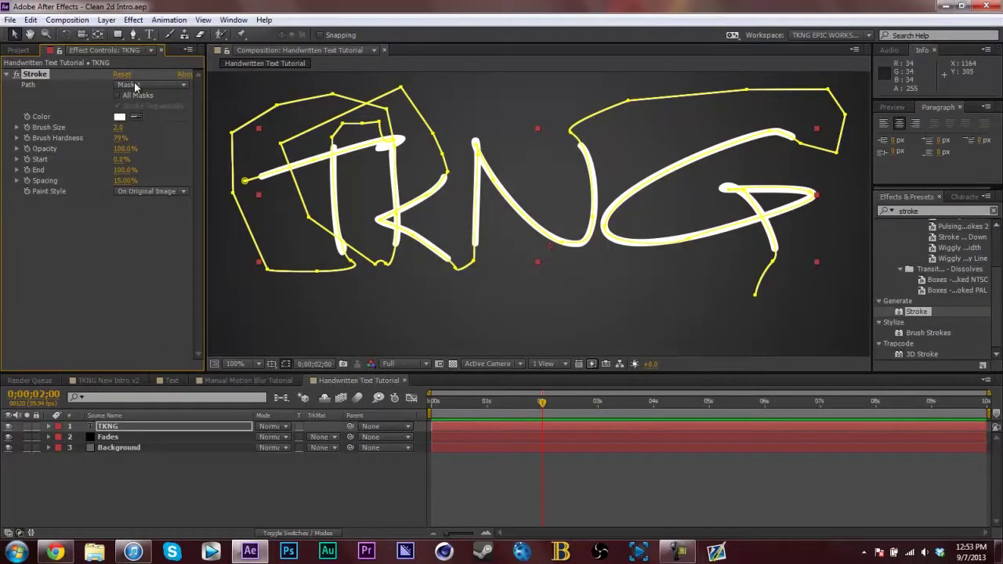
Step: Set the Stroke effect's path to Mask 1 and paint style to Reveal Original Image, and hide the mask outlines
click(134, 85)
click(145, 118)
click(130, 190)
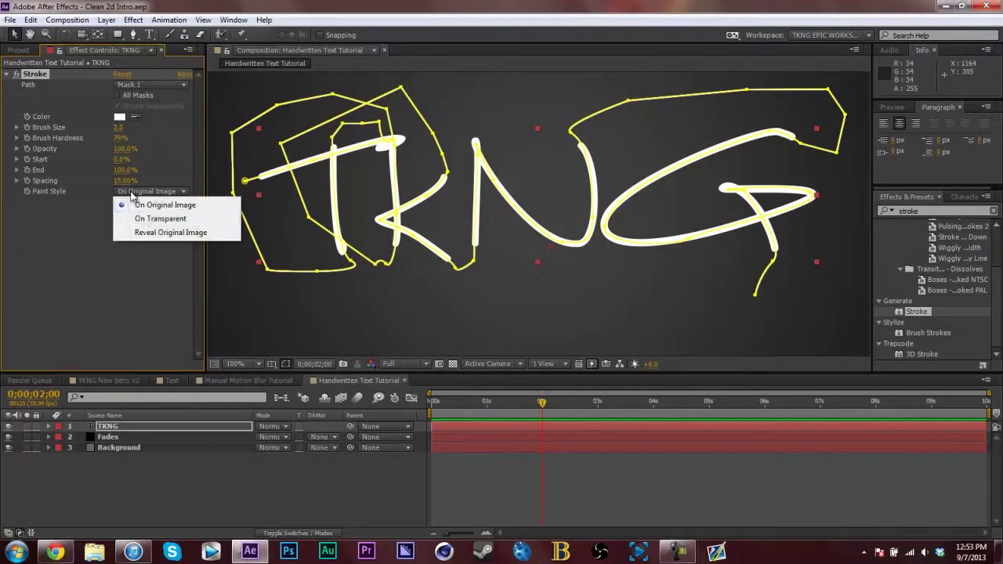
click(145, 231)
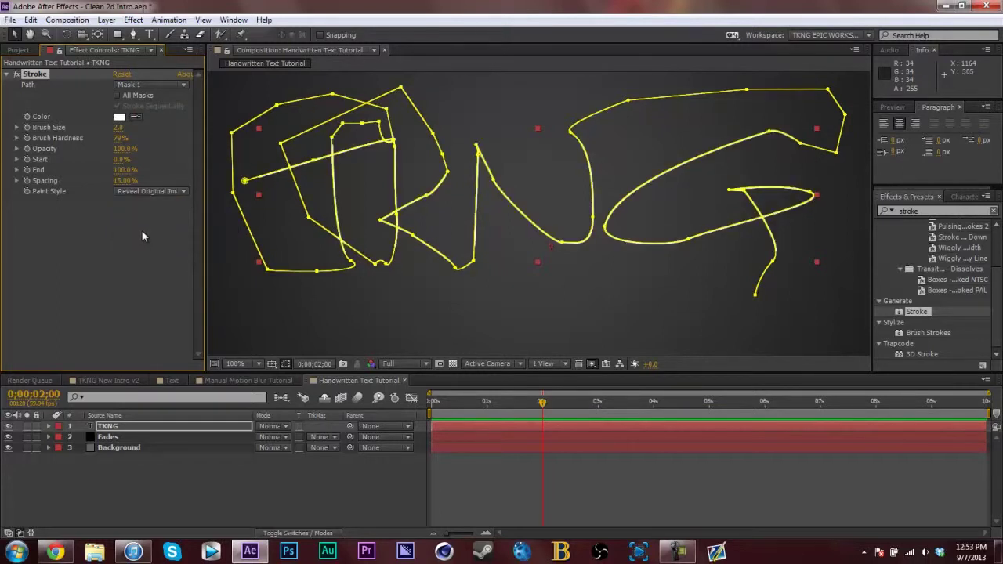
click(287, 365)
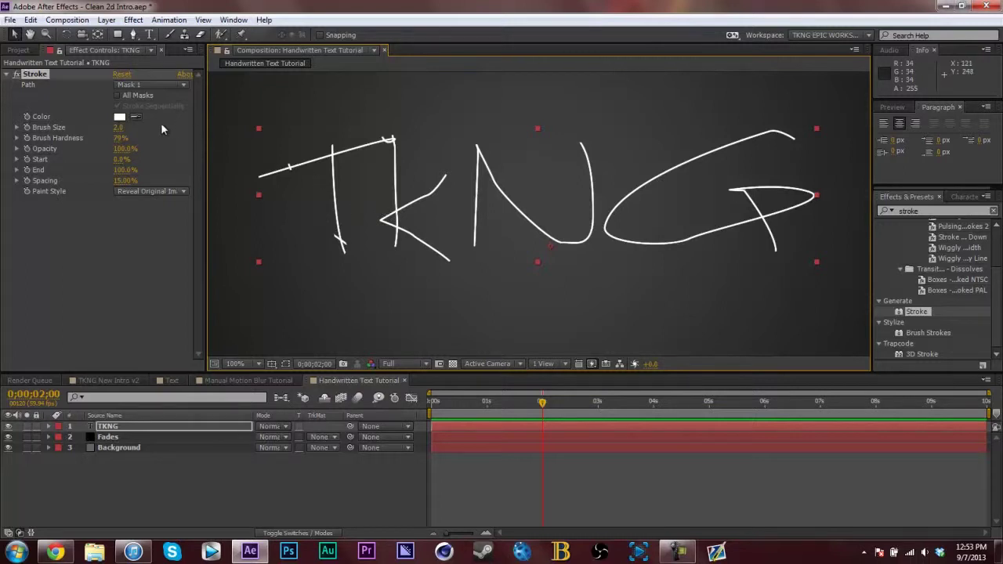
Step: Adjust the Stroke effect's brush size against the lettering and set it to 12
drag(114, 128, 253, 122)
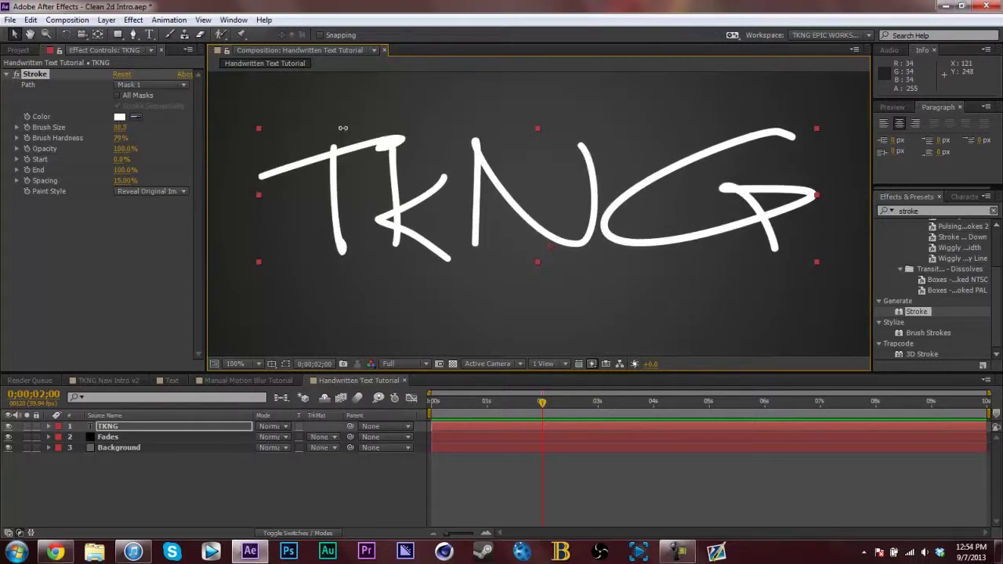
mouse_move(748, 128)
mouse_down()
mouse_move(269, 150)
mouse_move(264, 136)
mouse_move(247, 139)
mouse_up()
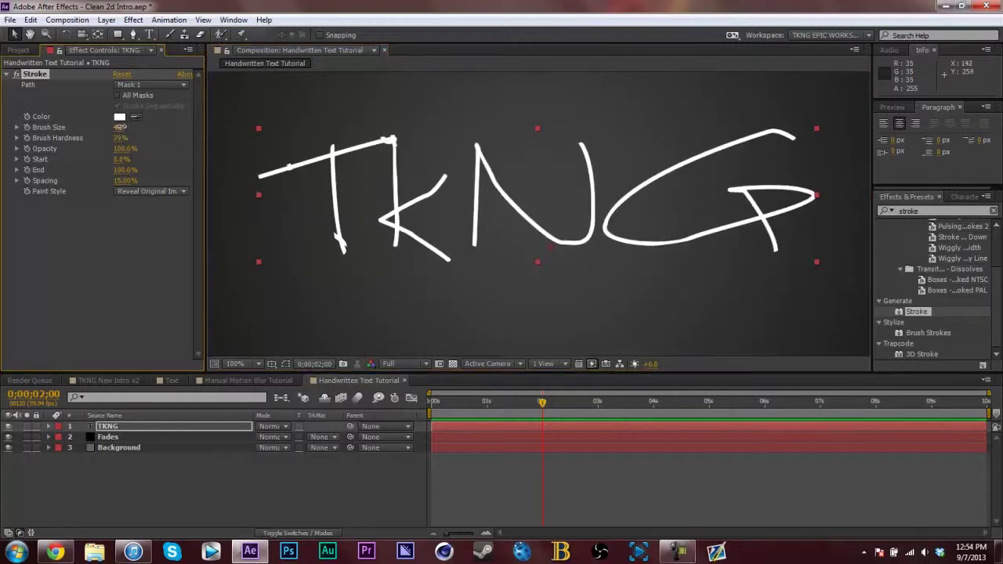
mouse_move(117, 127)
mouse_down()
mouse_move(155, 123)
mouse_move(137, 120)
mouse_move(174, 131)
mouse_up()
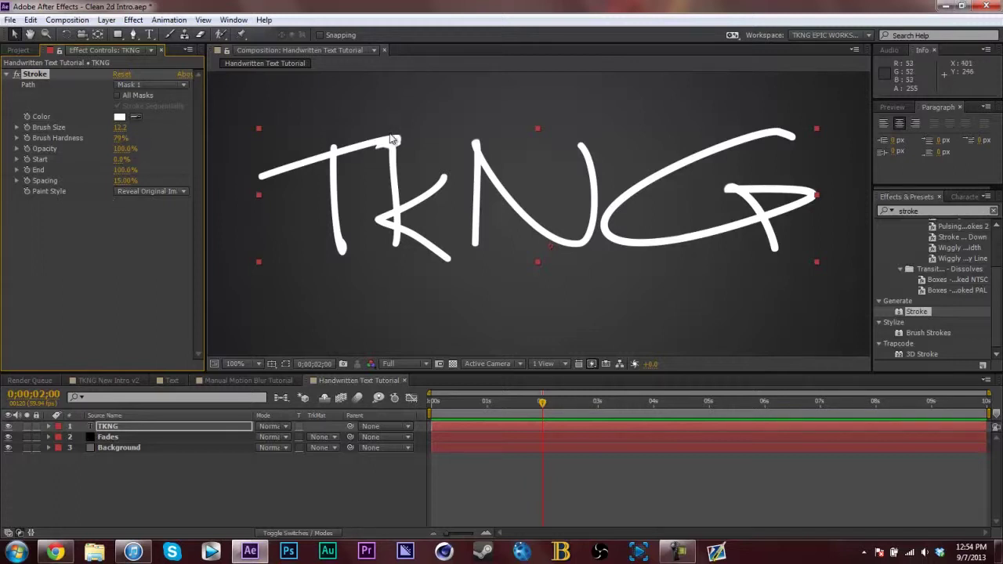
click(120, 127)
key(Return)
Step: Show the mask outlines, move the path point just before the K's stem down into the T crossbar's end, and hide the outlines again
click(285, 363)
key(period)
drag(319, 153, 437, 301)
drag(348, 197, 346, 256)
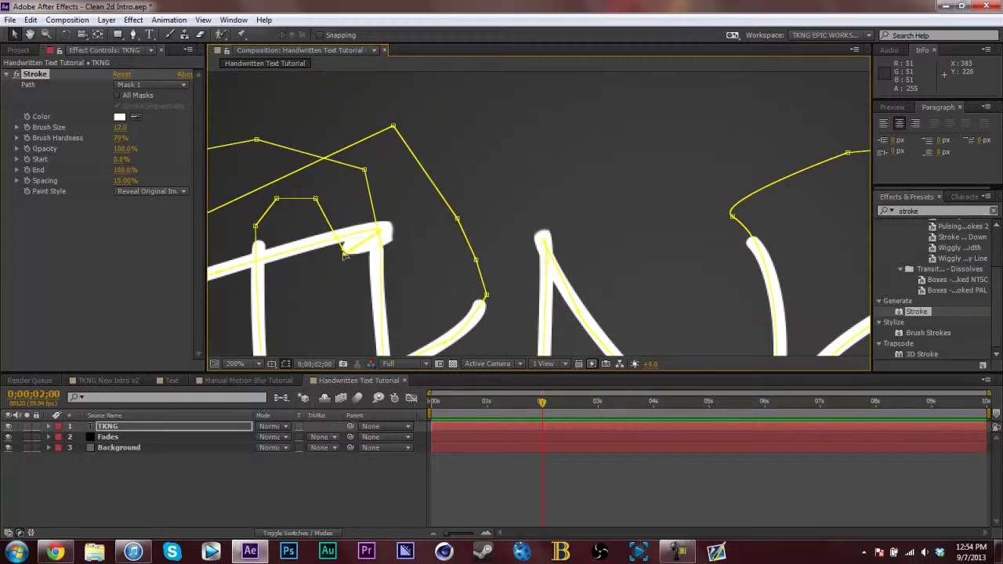
scroll(338, 296, down, 2)
drag(338, 295, 331, 209)
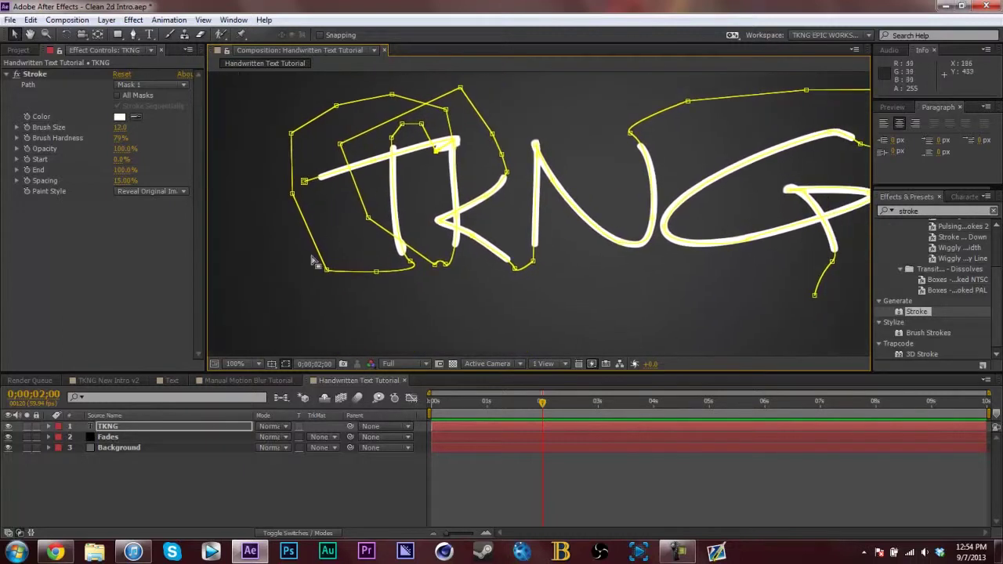
click(283, 364)
drag(617, 278, 450, 300)
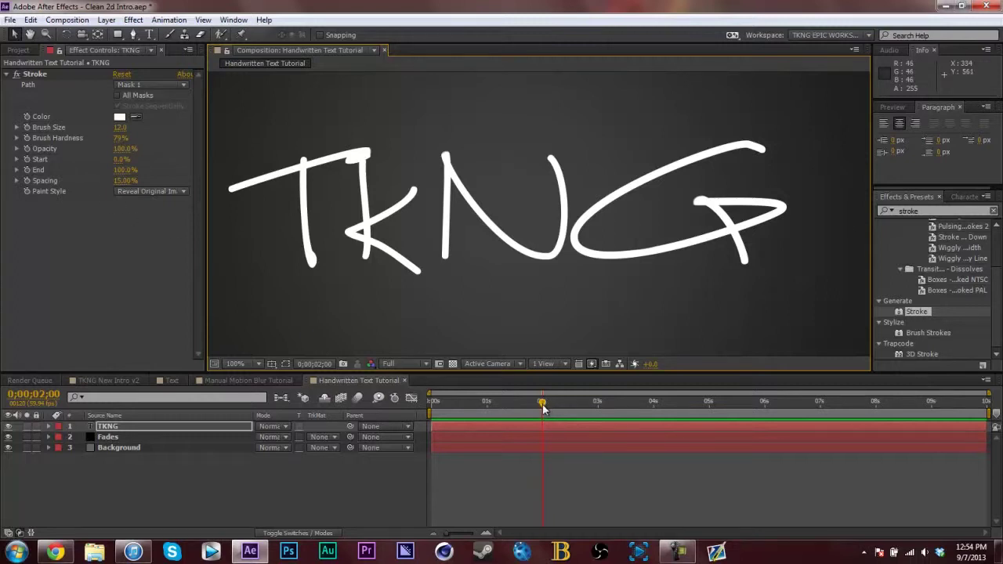
Step: Add composition marker 2 at 5 seconds and composition marker 1 at 2 seconds
drag(543, 404, 542, 409)
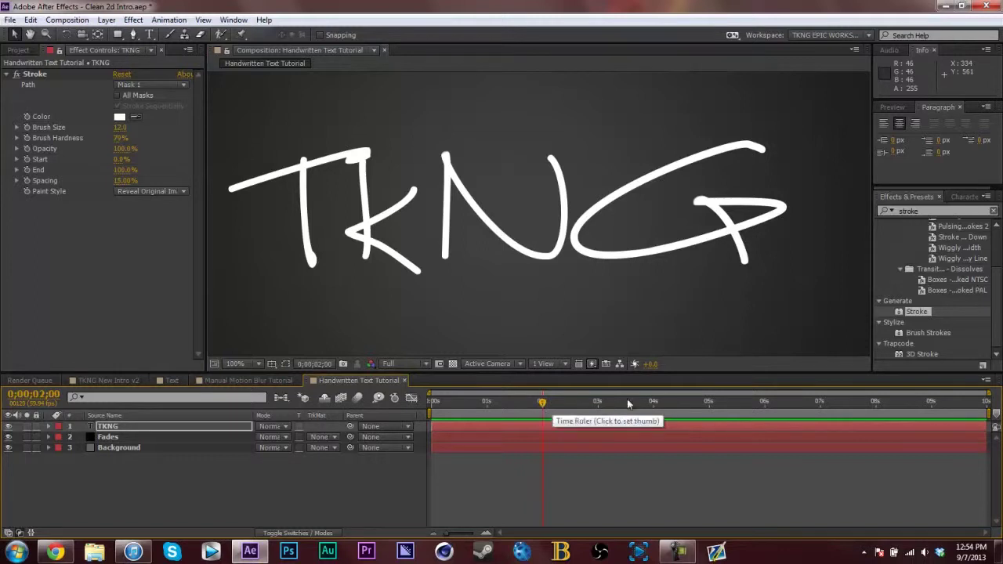
click(708, 405)
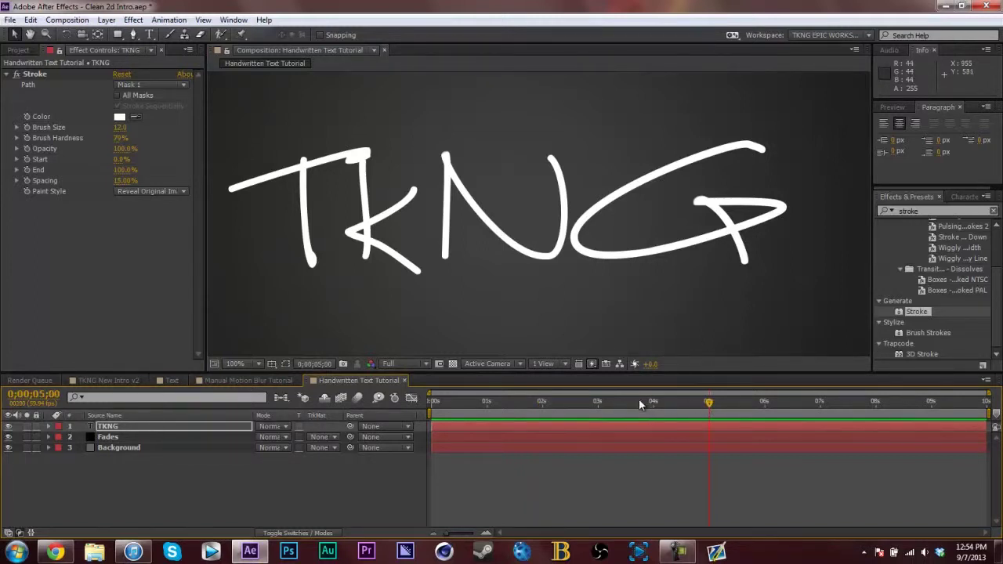
key(shift+2)
click(542, 403)
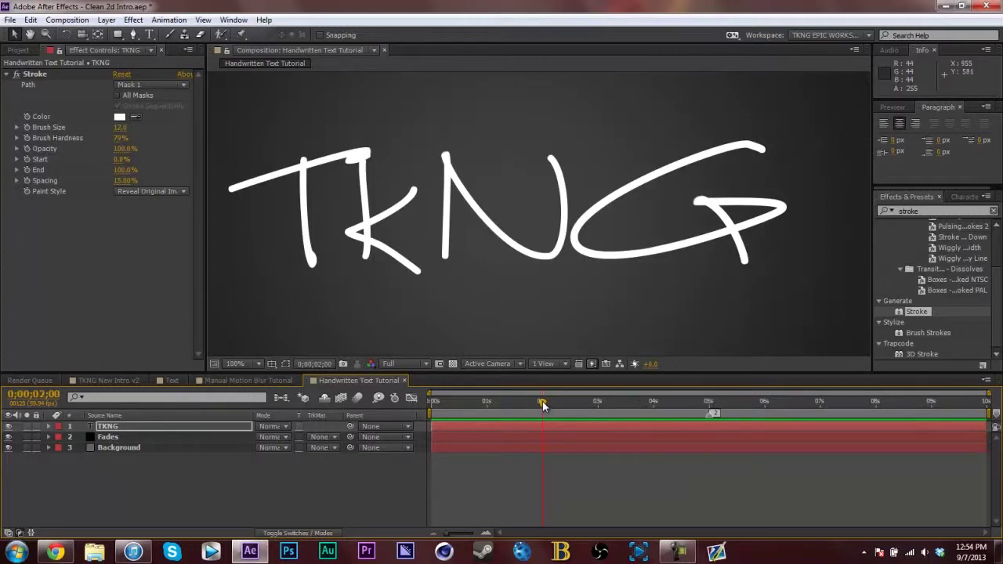
key(shift+1)
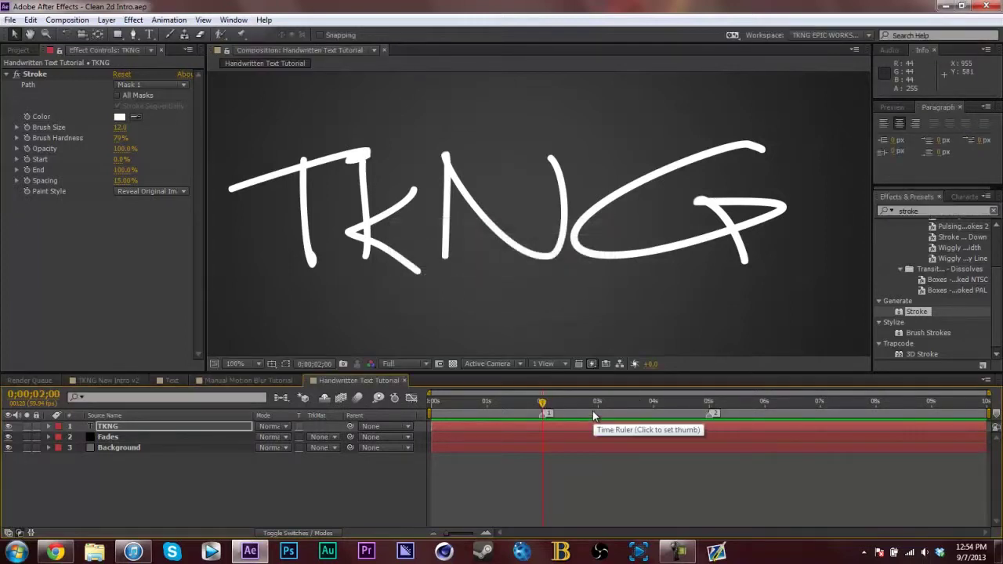
key(grave)
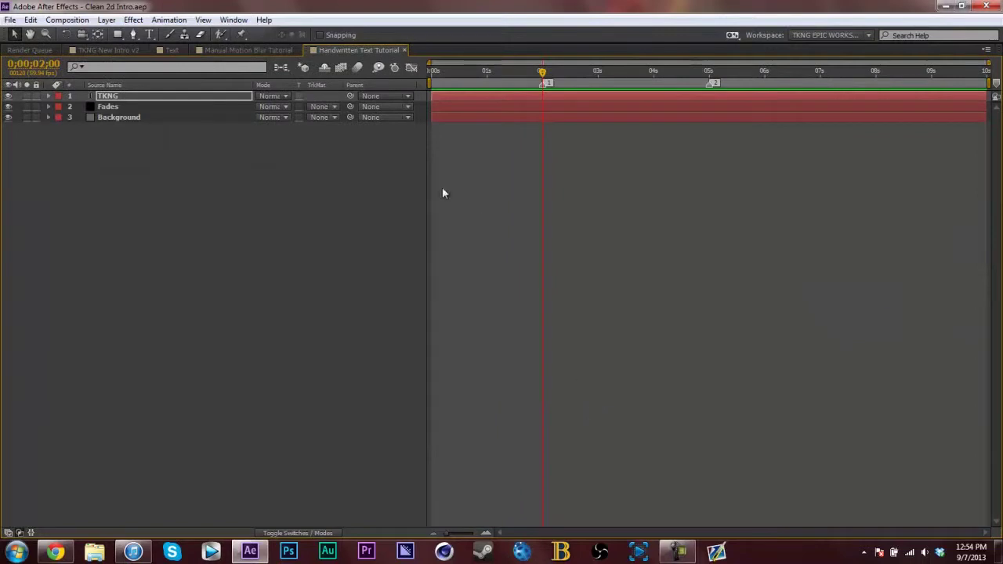
key(grave)
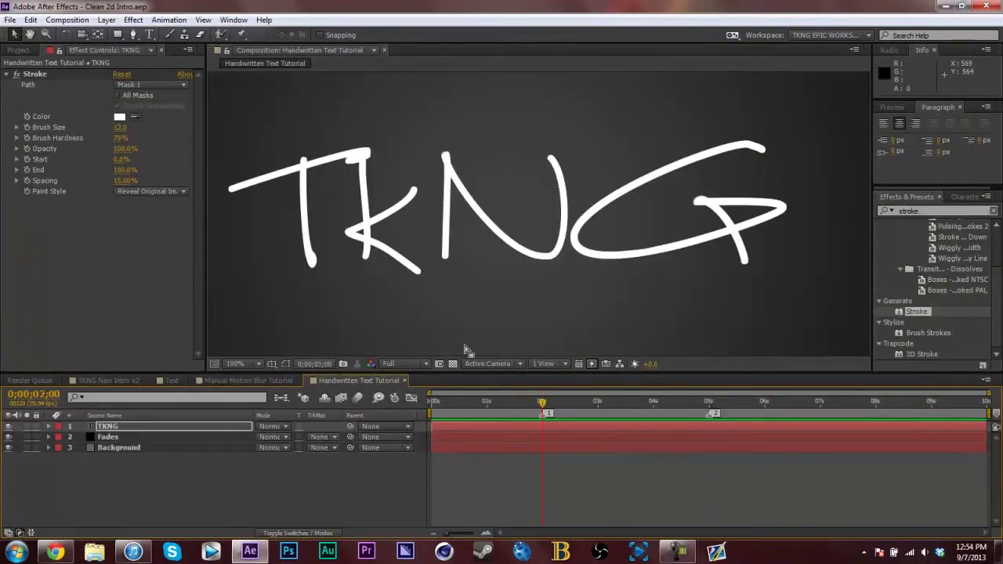
Step: Go to composition marker 2 at 5 seconds and add a keyframe for the Stroke effect's End at 100%
key(2)
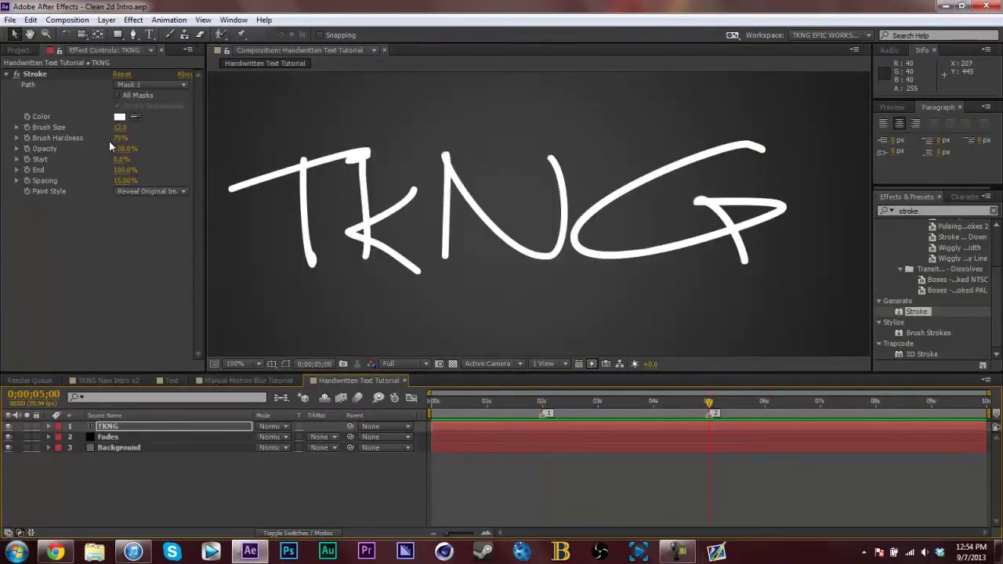
click(27, 170)
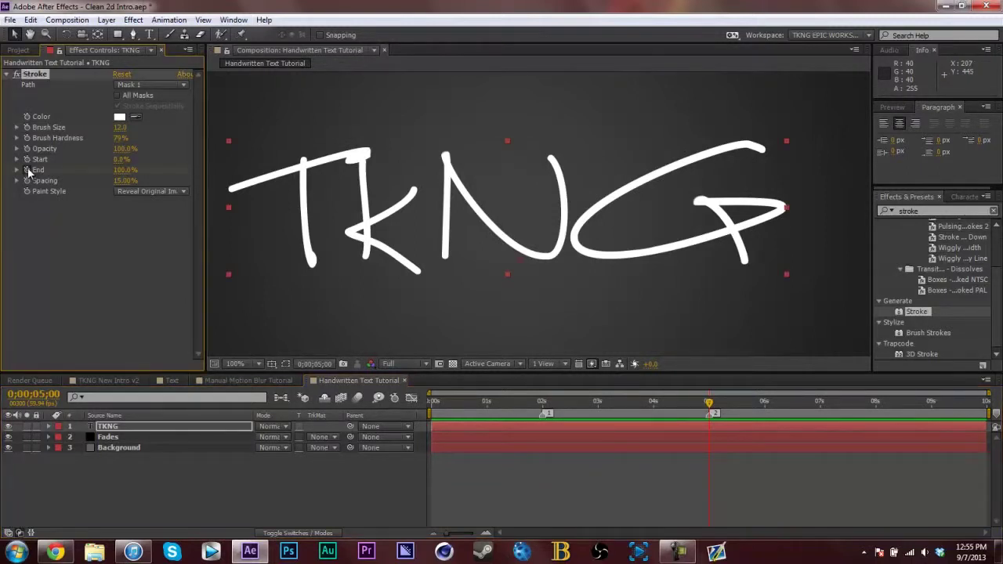
click(28, 170)
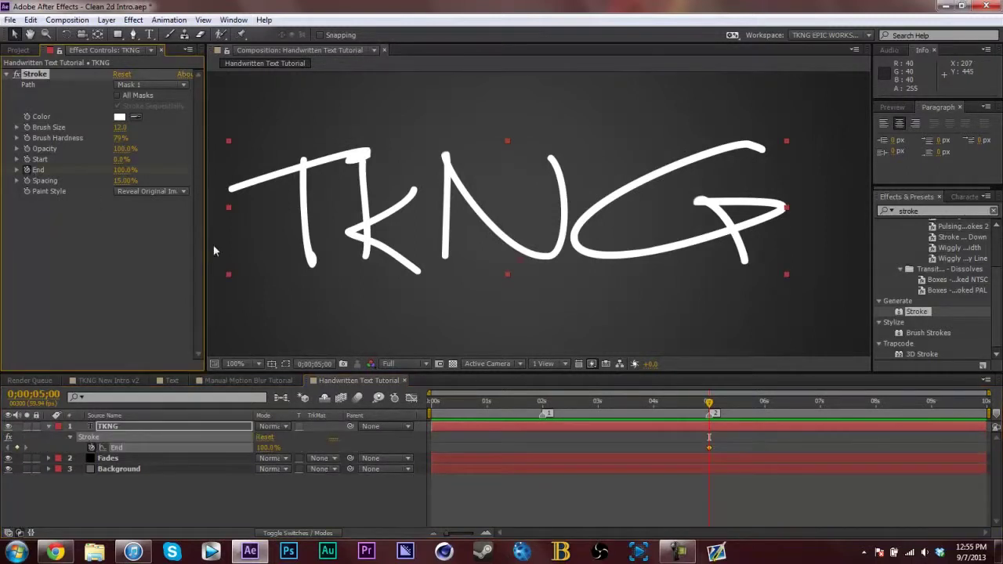
Step: Apply Easy Ease to the Stroke effect's End keyframe at 5 seconds and save the project
right_click(711, 448)
mouse_move(745, 440)
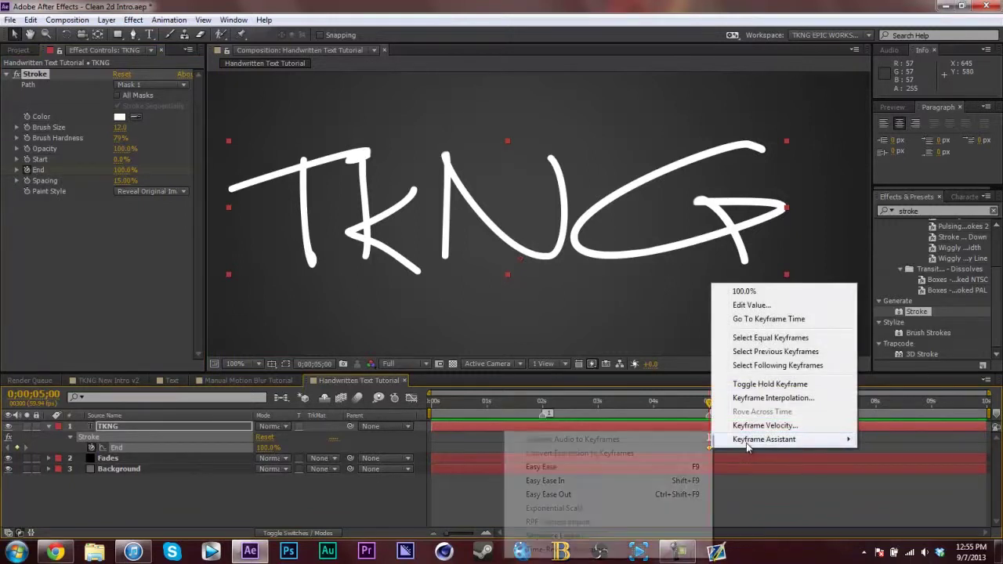
click(600, 468)
key(ctrl+s)
Step: Go to composition marker 1 at 2 seconds and set the Stroke effect's End to 0%
key(1)
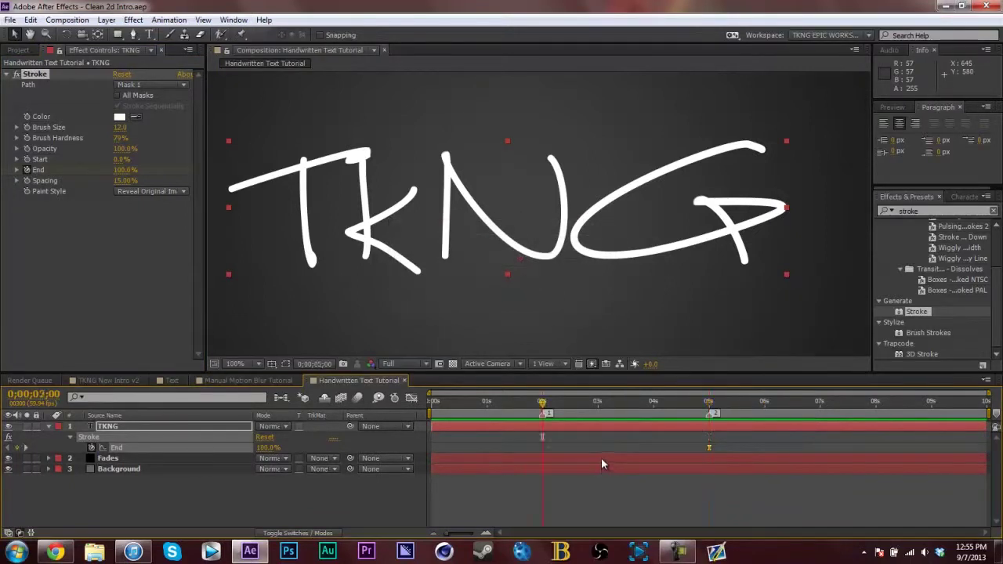
click(123, 170)
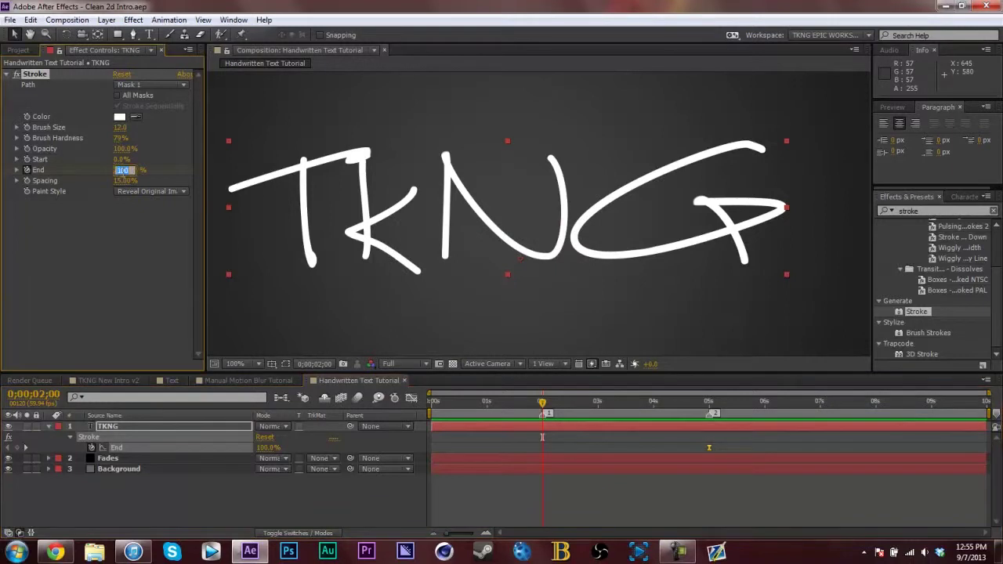
text(0)
key(Return)
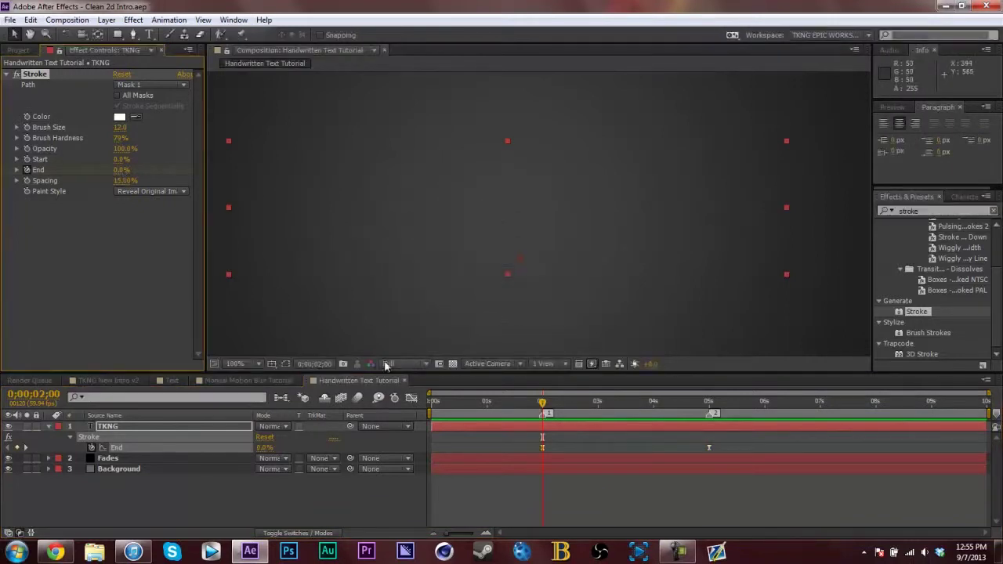
Step: With mask outlines shown at 0;00;03;09, move the path point at the T crossbar's end slightly outward and round the curve there
mouse_move(543, 407)
mouse_down()
mouse_move(623, 409)
mouse_move(606, 410)
mouse_up()
key(period)
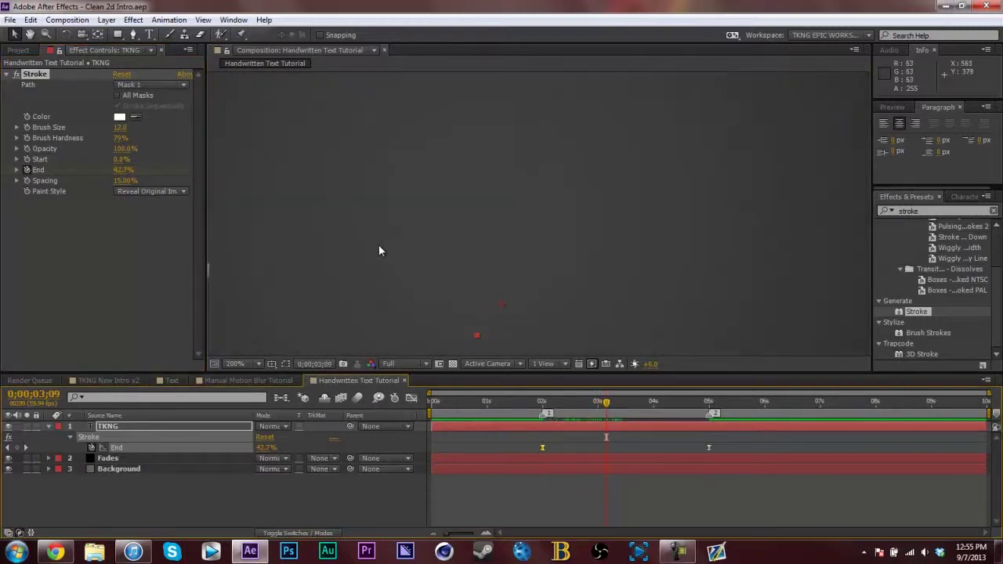
drag(378, 245, 542, 215)
right_click(414, 229)
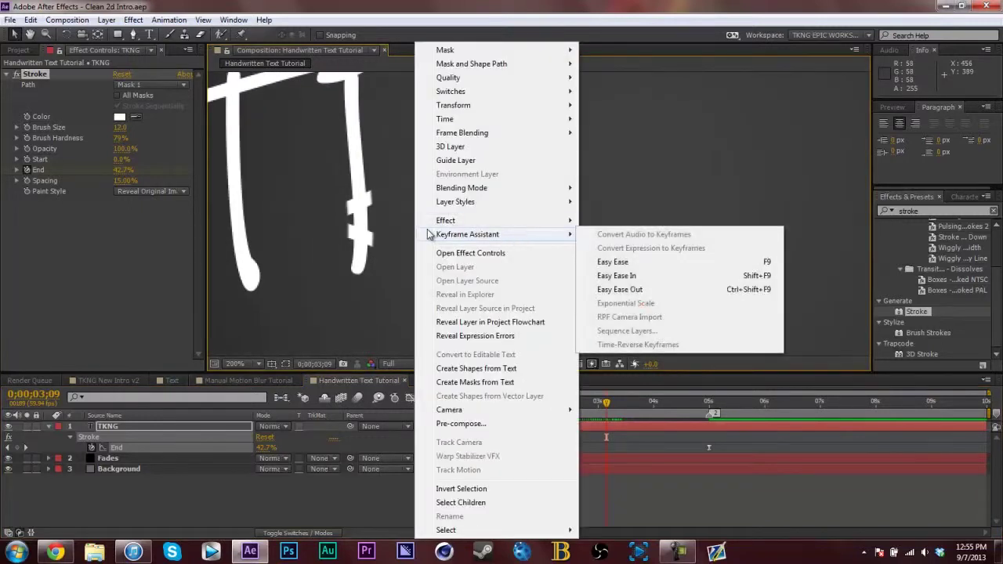
click(475, 5)
mouse_move(365, 184)
mouse_down()
mouse_move(406, 173)
mouse_move(428, 212)
mouse_up()
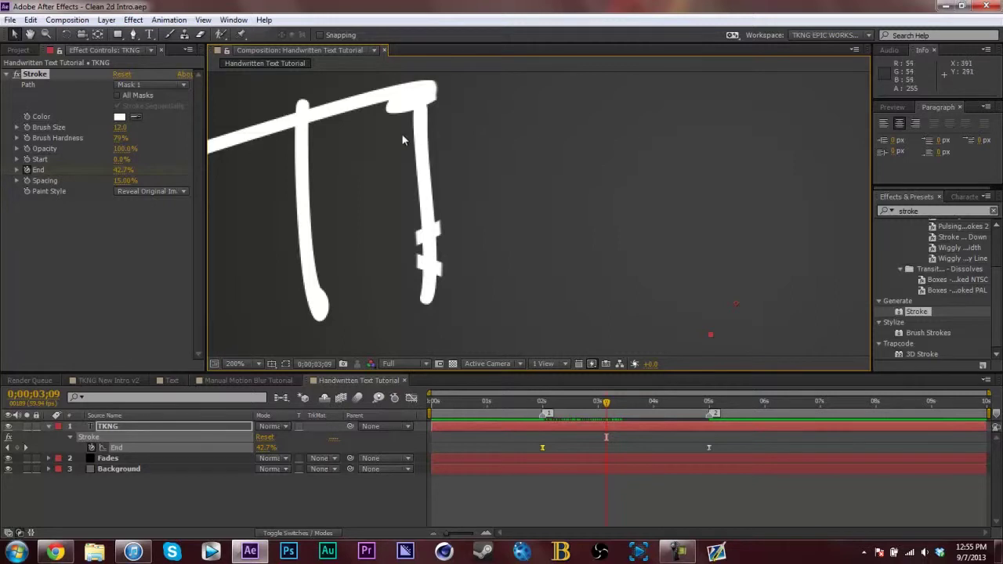
click(286, 363)
drag(374, 248, 385, 310)
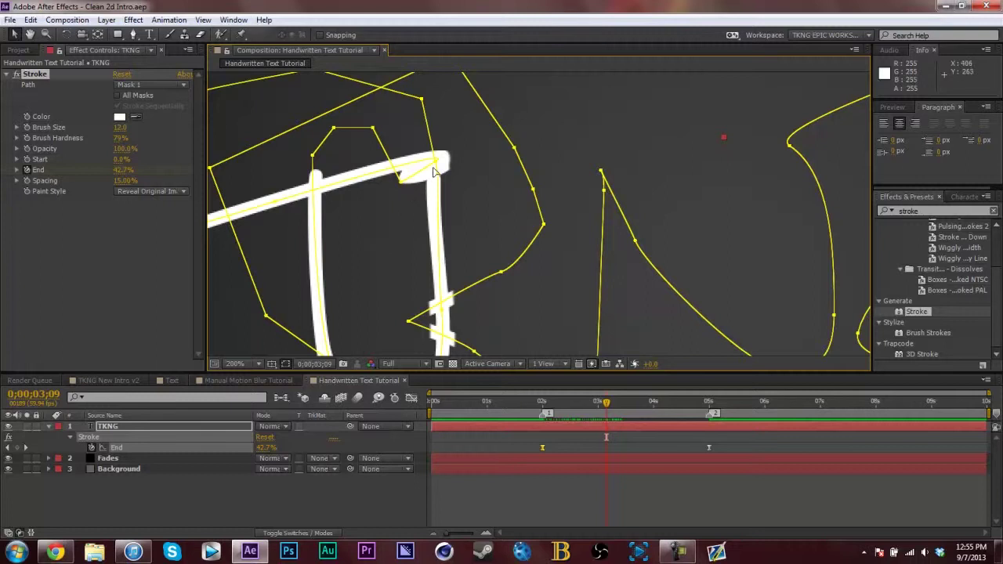
drag(437, 160, 456, 159)
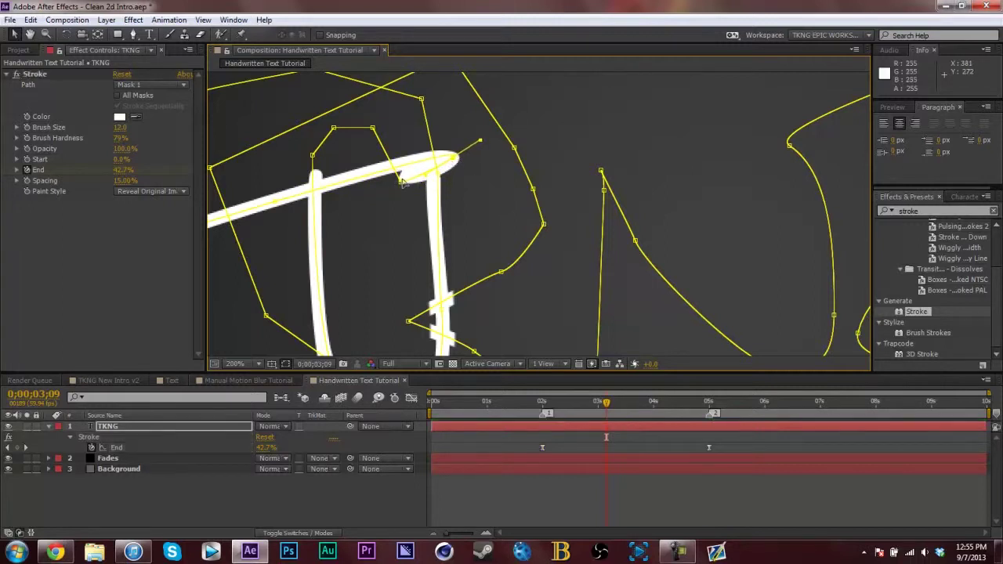
Step: Set the Stroke effect's brush size to 10
click(123, 128)
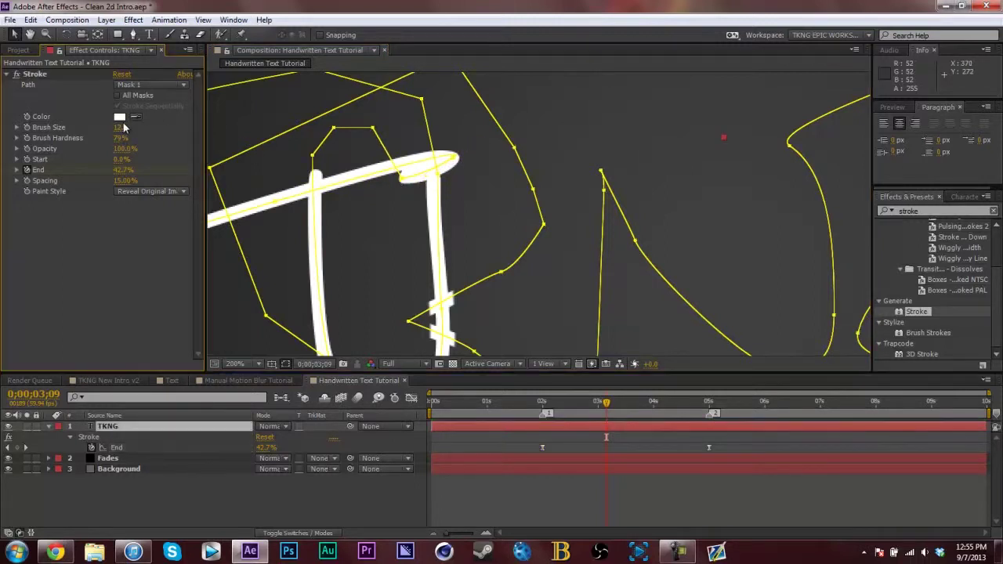
click(122, 127)
text(10)
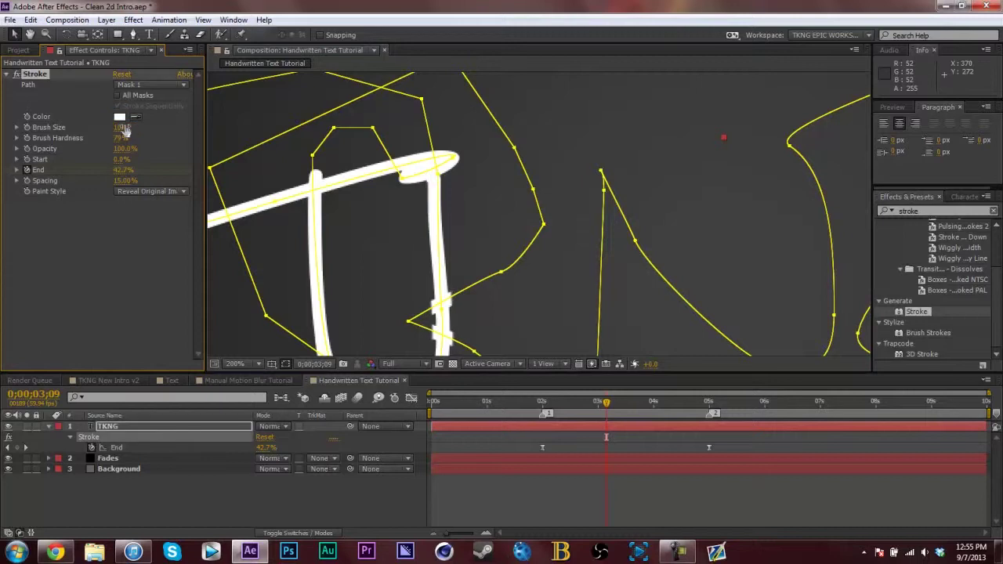
key(Return)
Step: Scrub the reveal from 0;00;03;09 to 0;00;04;57 and inspect the stroke's coverage along the K, N and G
drag(372, 268, 347, 175)
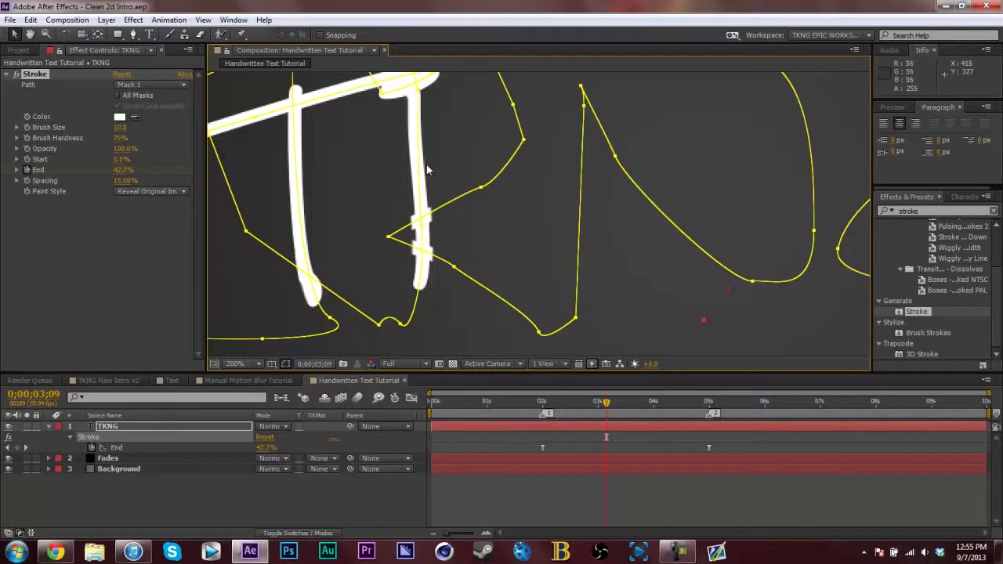
scroll(438, 286, down, 1)
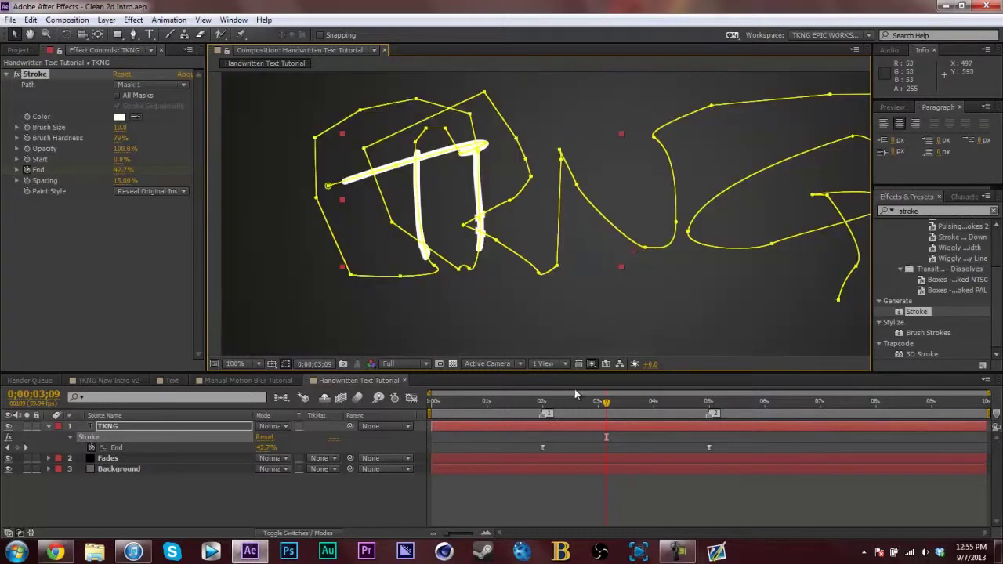
drag(608, 404, 656, 403)
drag(692, 284, 447, 298)
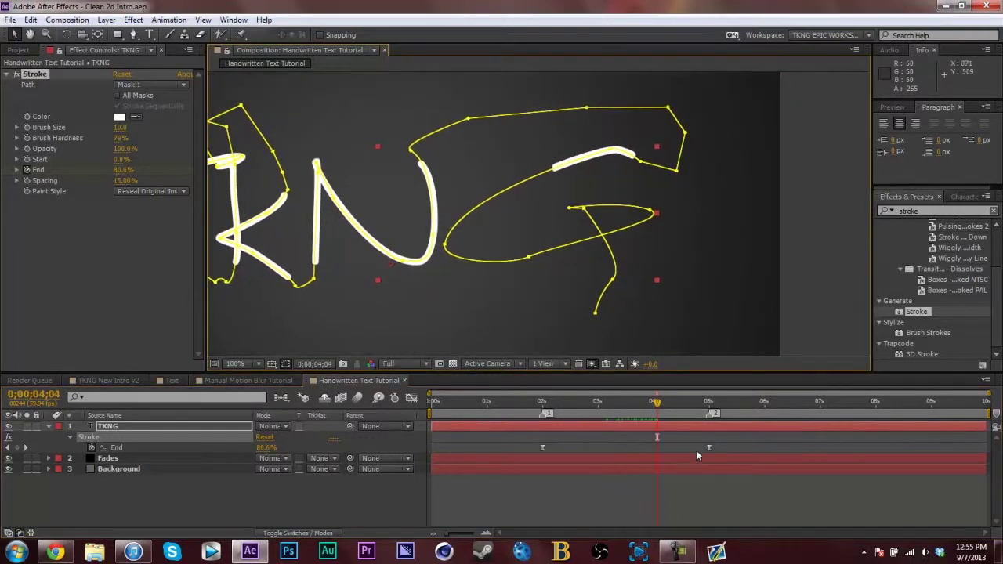
drag(657, 407, 707, 408)
Step: Fit the whole composition in view with mask outlines hidden and RAM-preview the reveal from the start
click(235, 363)
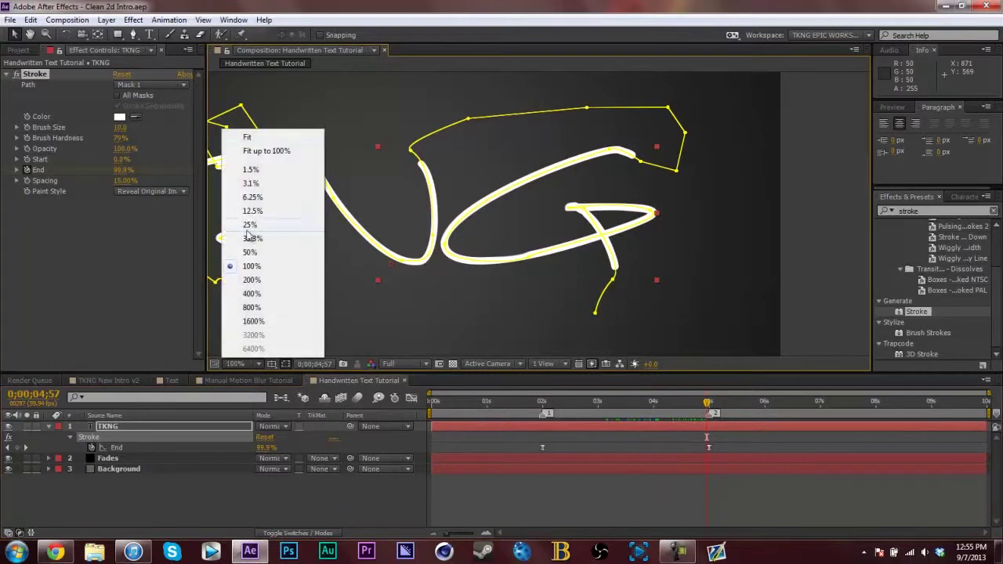
click(247, 137)
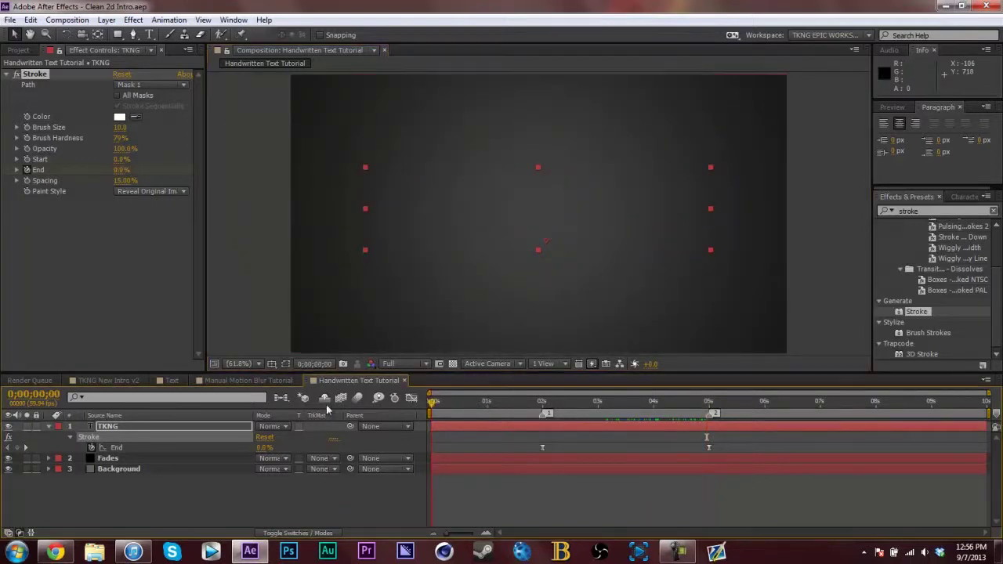
key(Home)
click(892, 107)
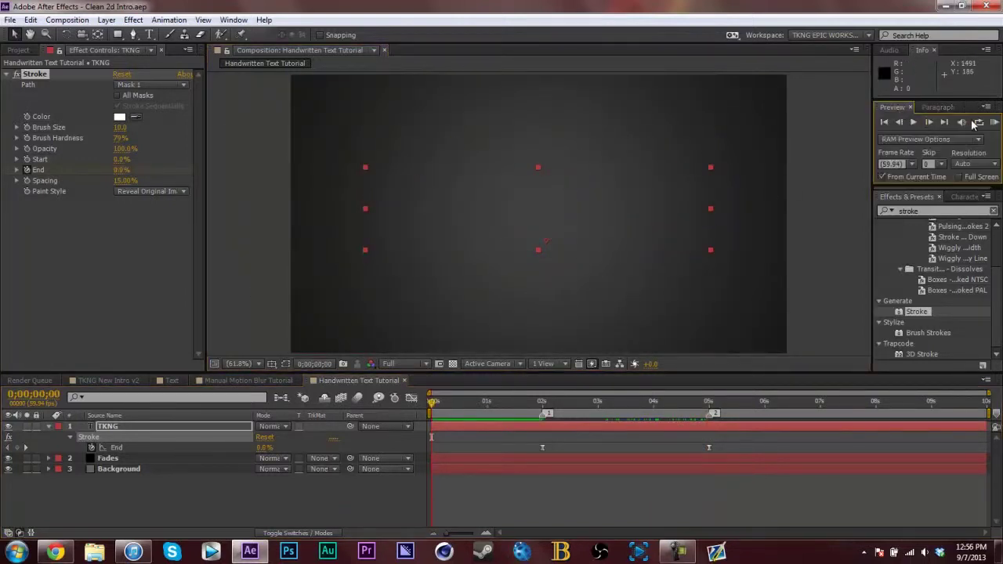
click(992, 123)
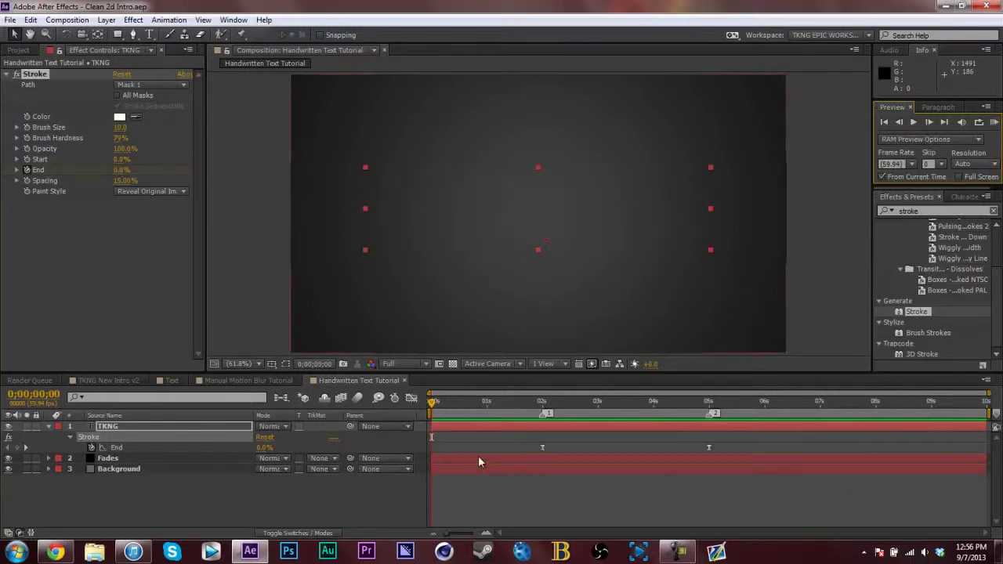
Step: Move composition marker 2 to 0;00;03;10 to shorten the reveal
key(1)
click(599, 407)
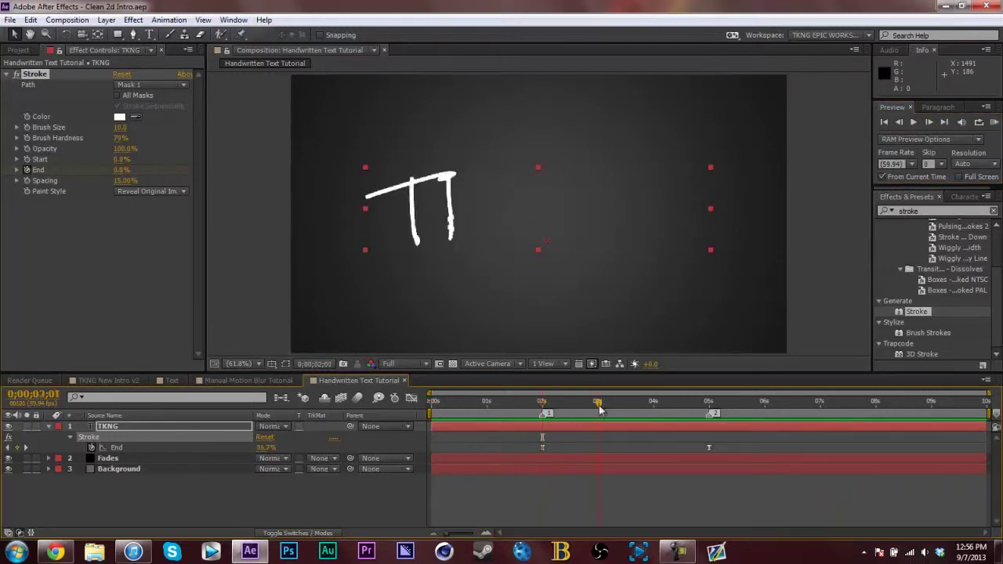
click(605, 402)
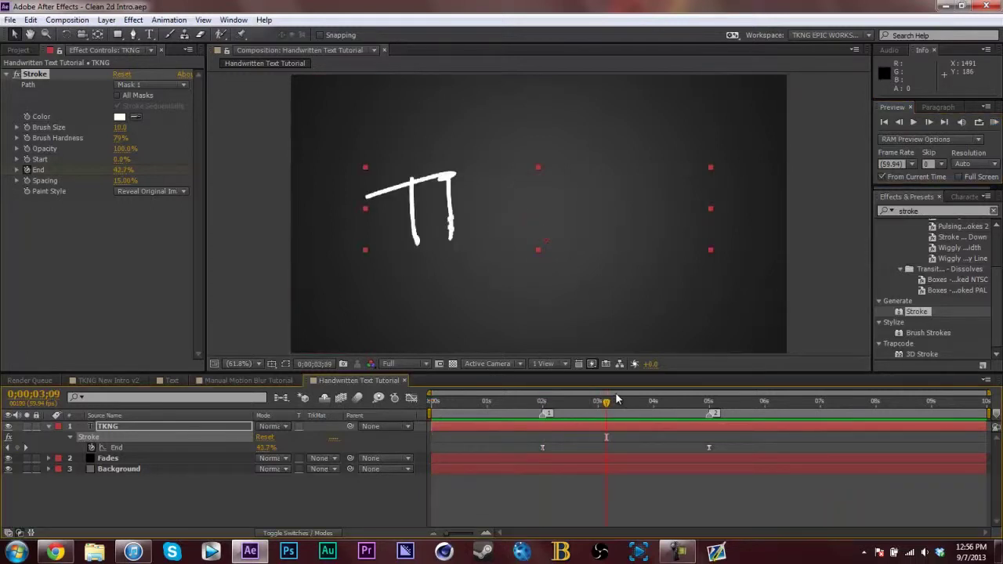
key(Page_Down)
key(shift+2)
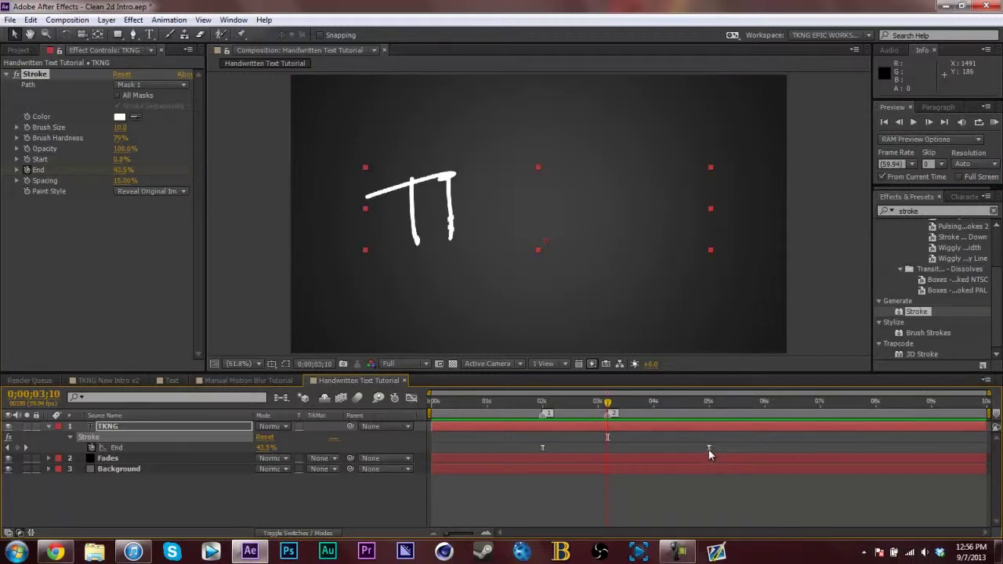
Step: Move the Stroke effect's 100% End keyframe to composition marker 2 and scrub through the faster reveal
drag(708, 449, 607, 452)
click(547, 404)
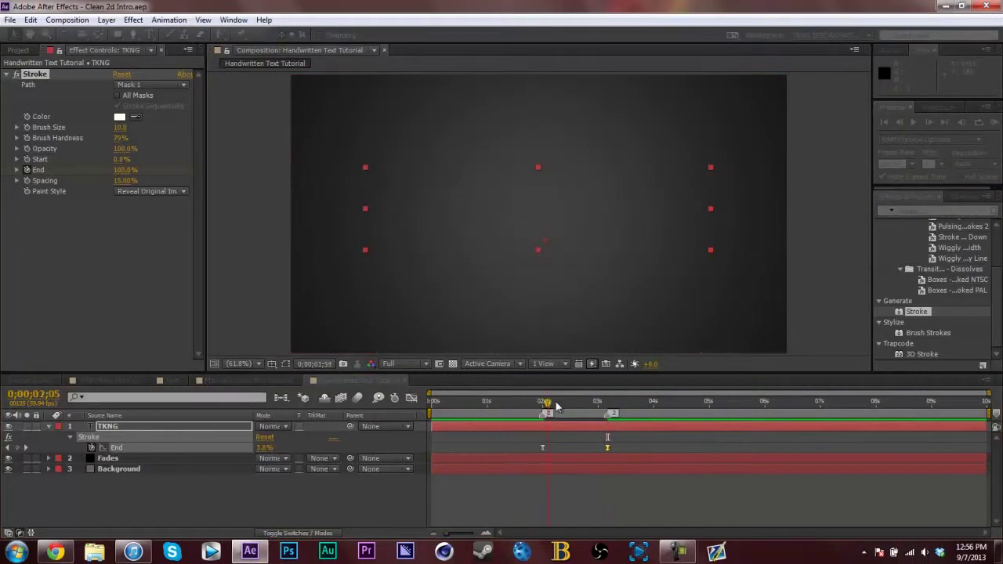
drag(556, 405, 608, 407)
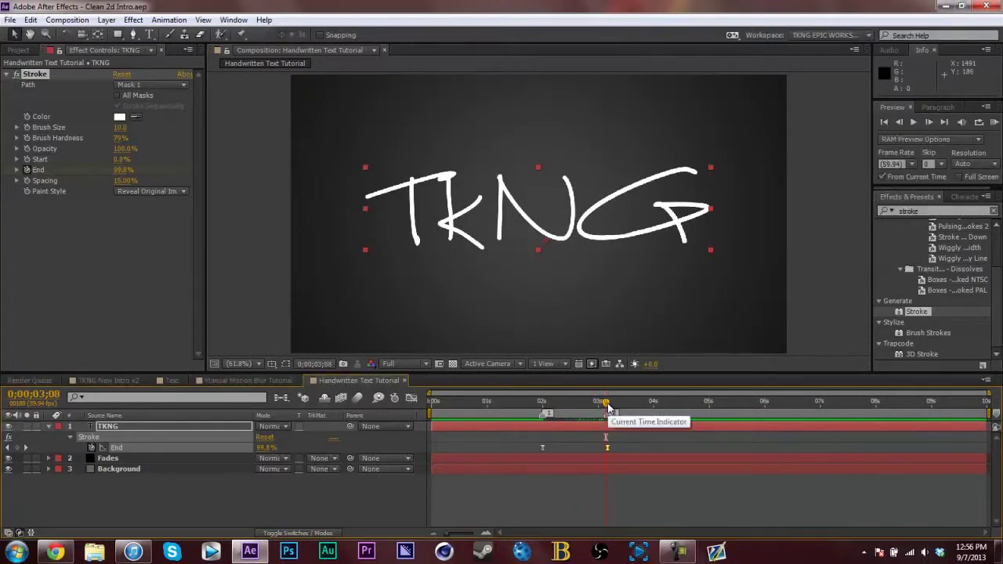